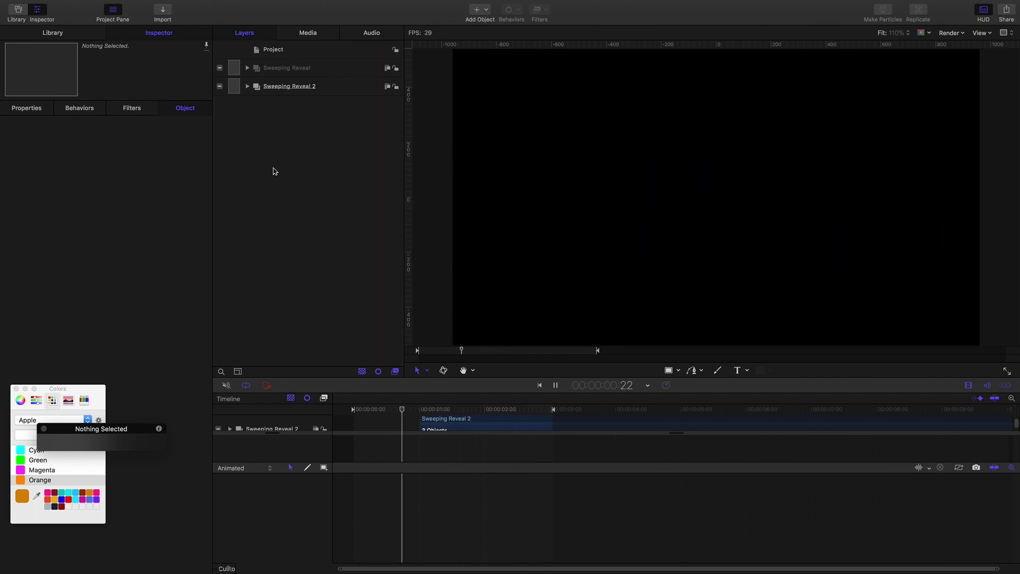
Bring the Sweeping Reveal Guide project forward and draw a horizontal Line below the cyan bar
key(space)
click(271, 5)
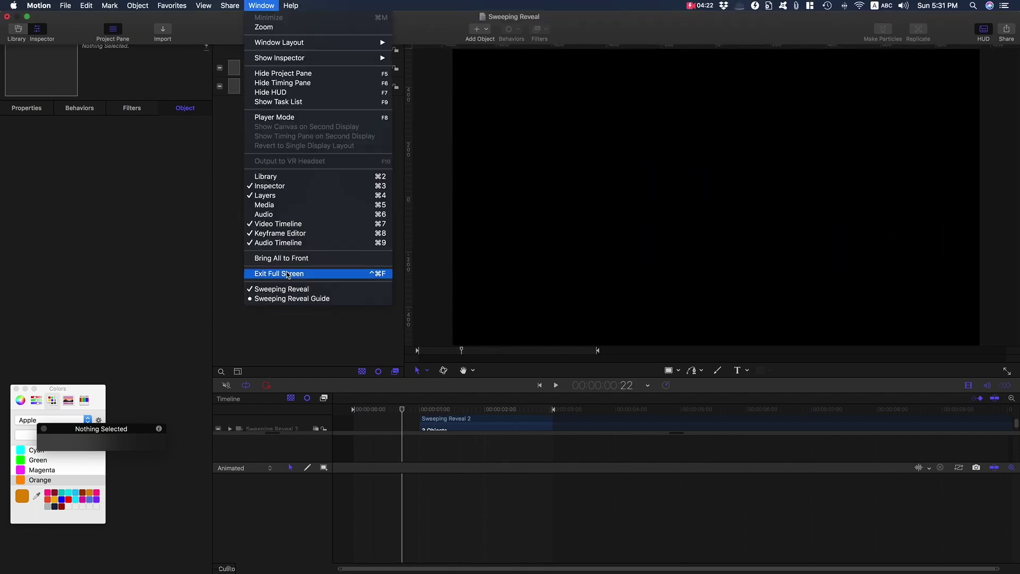
click(292, 298)
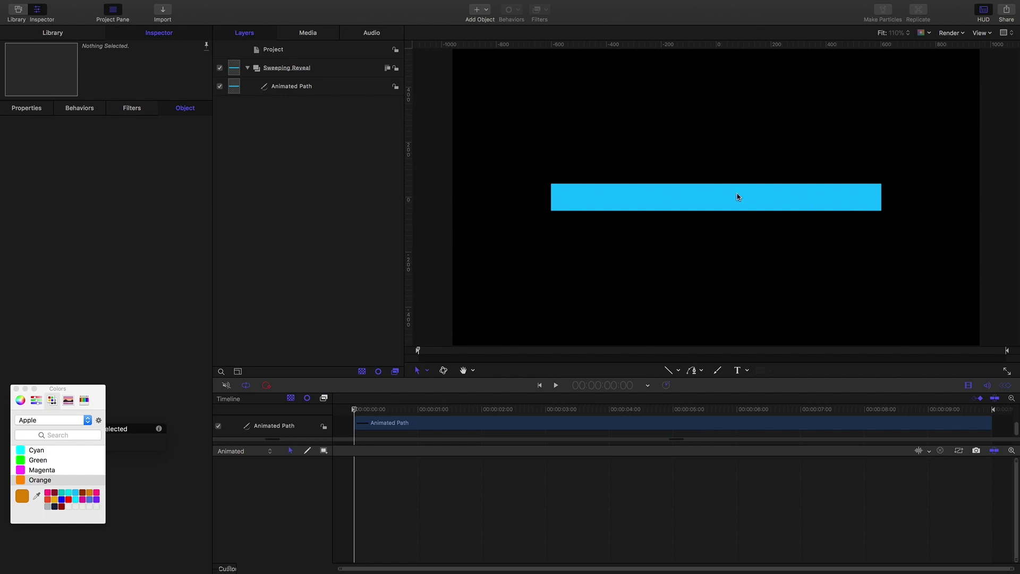
click(668, 371)
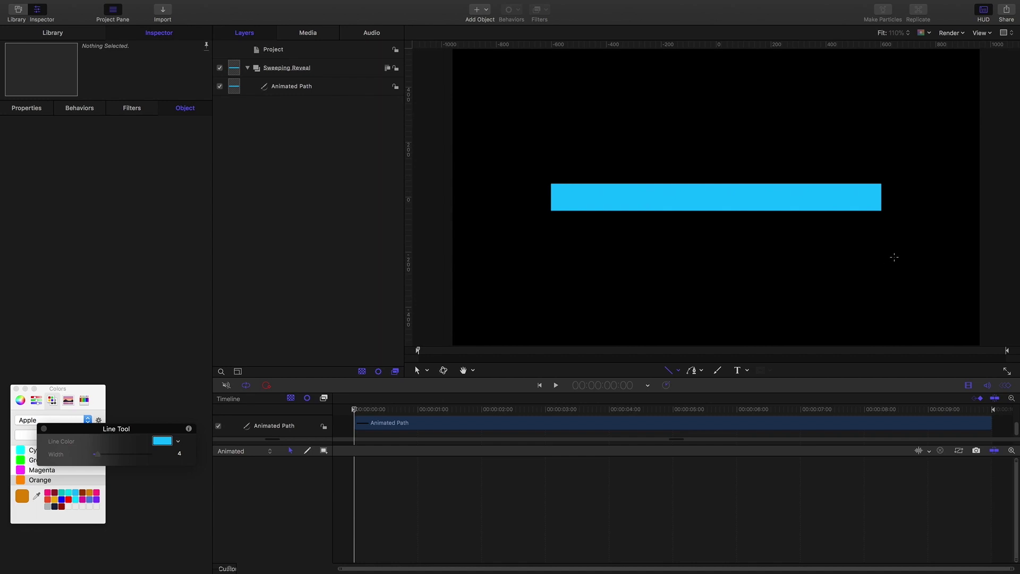
drag(897, 254, 522, 254)
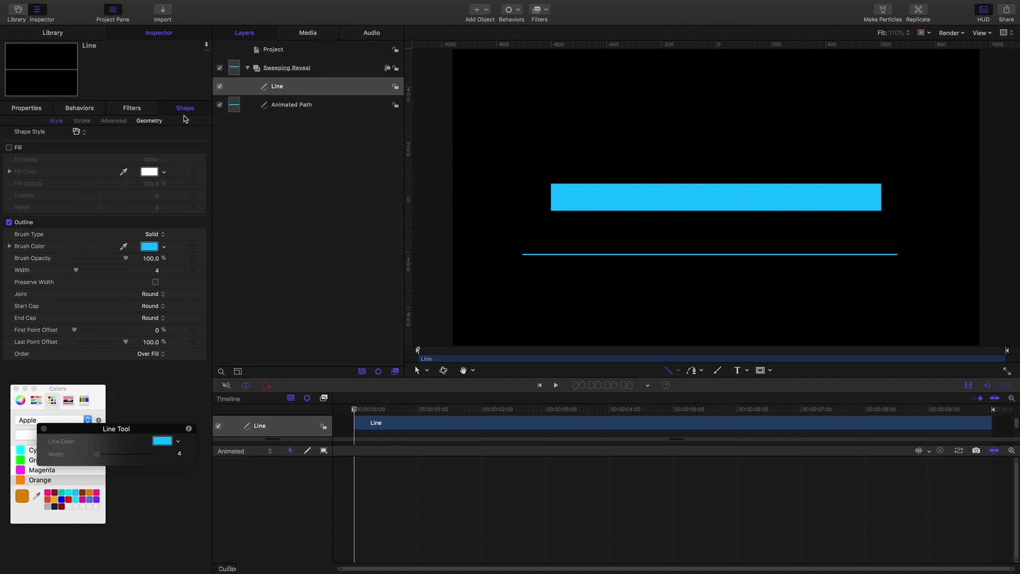
Set the line's first control point X position to 600
click(151, 121)
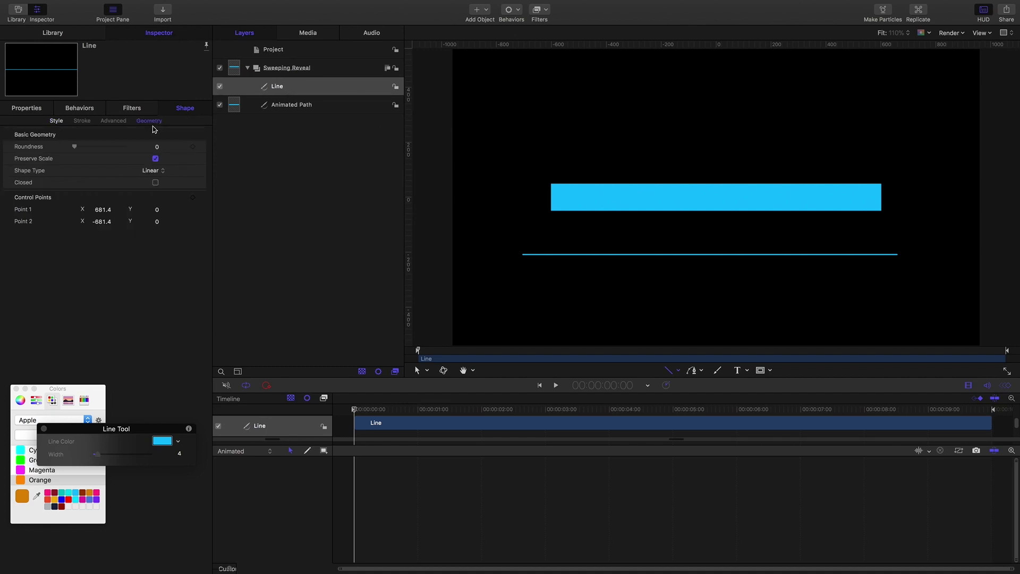
click(99, 212)
text(600)
key(Tab)
key(Tab)
key(Tab)
Give the line a width of 100 with caps set to None at both ends
click(57, 121)
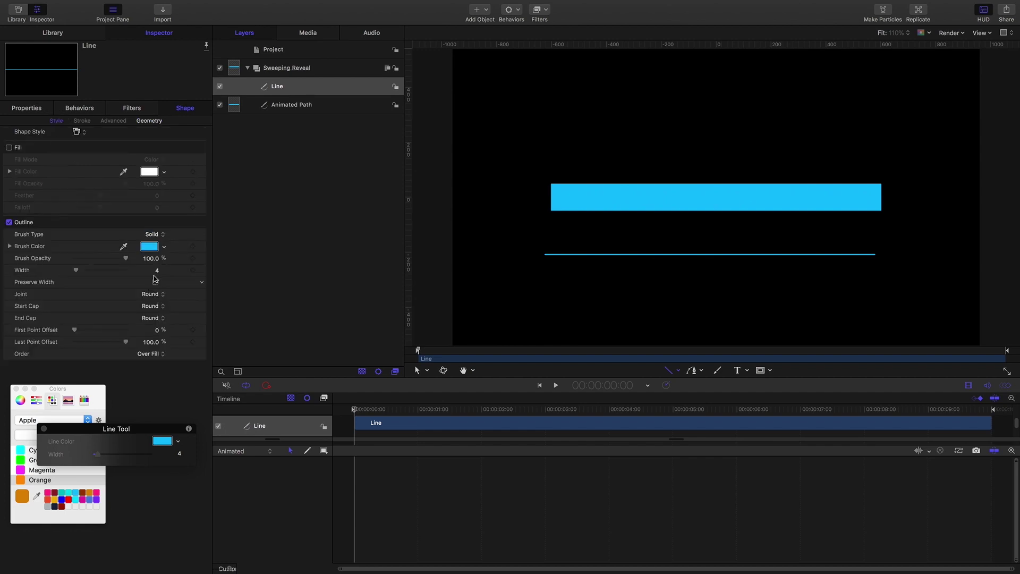
text(100)
key(Return)
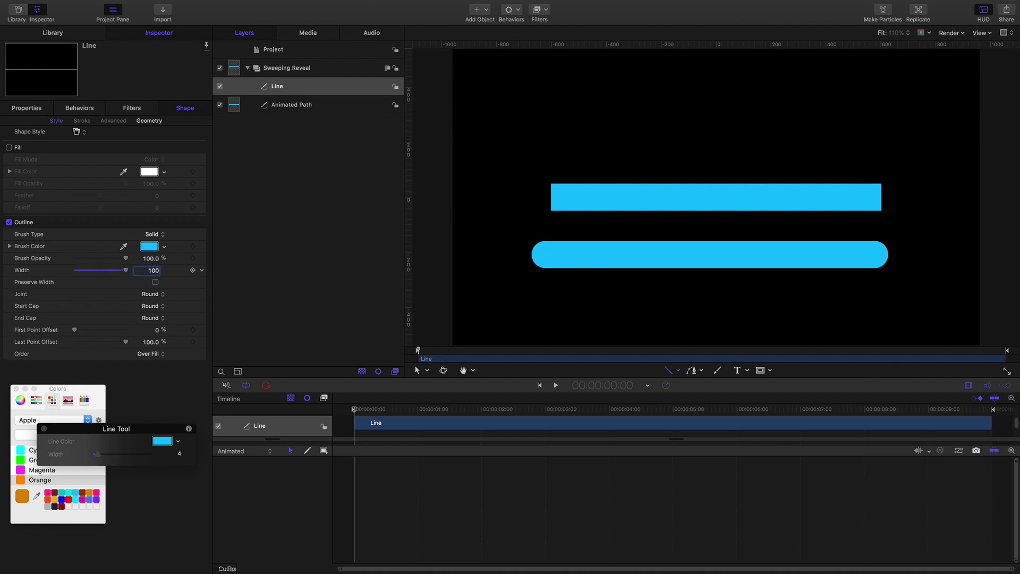
click(163, 307)
click(154, 293)
click(164, 319)
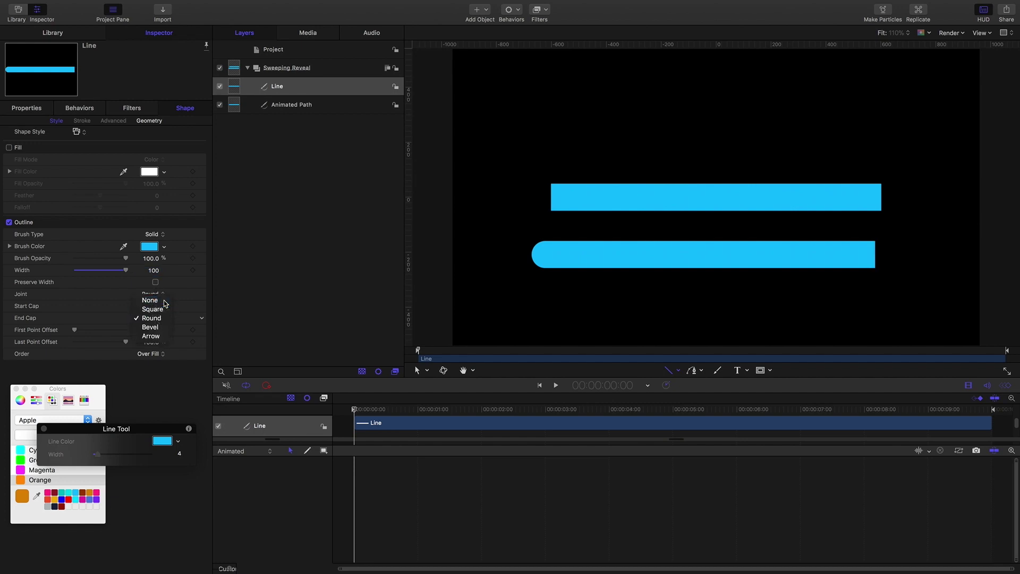
click(164, 301)
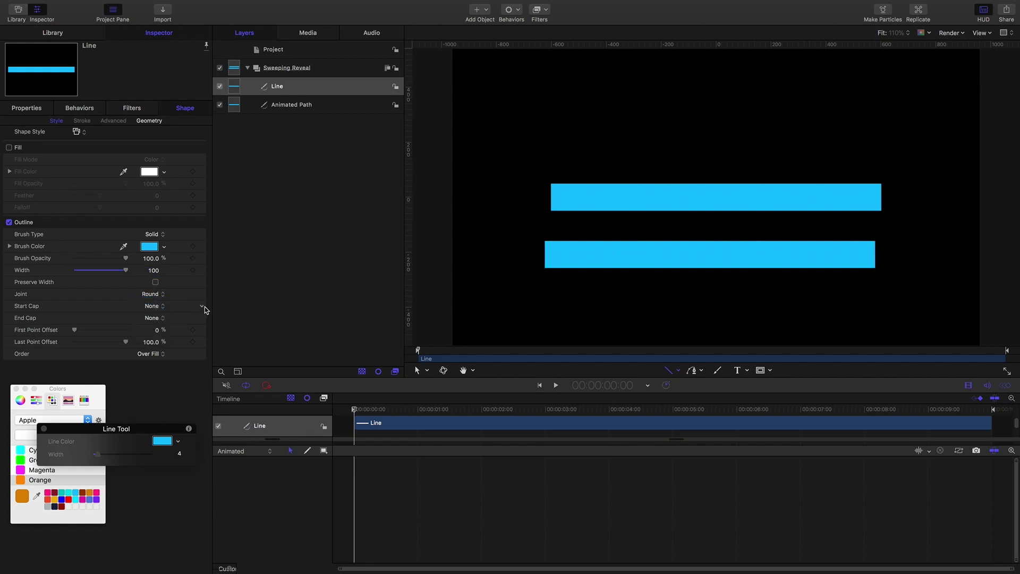
Reset the line's Position so it sits centred at 0,0
click(23, 109)
click(203, 127)
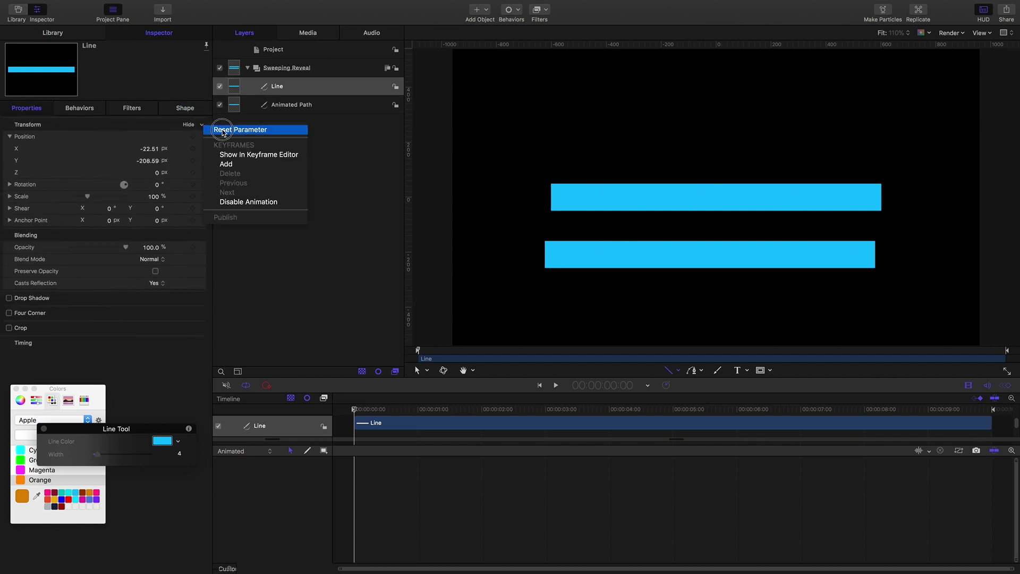
click(223, 130)
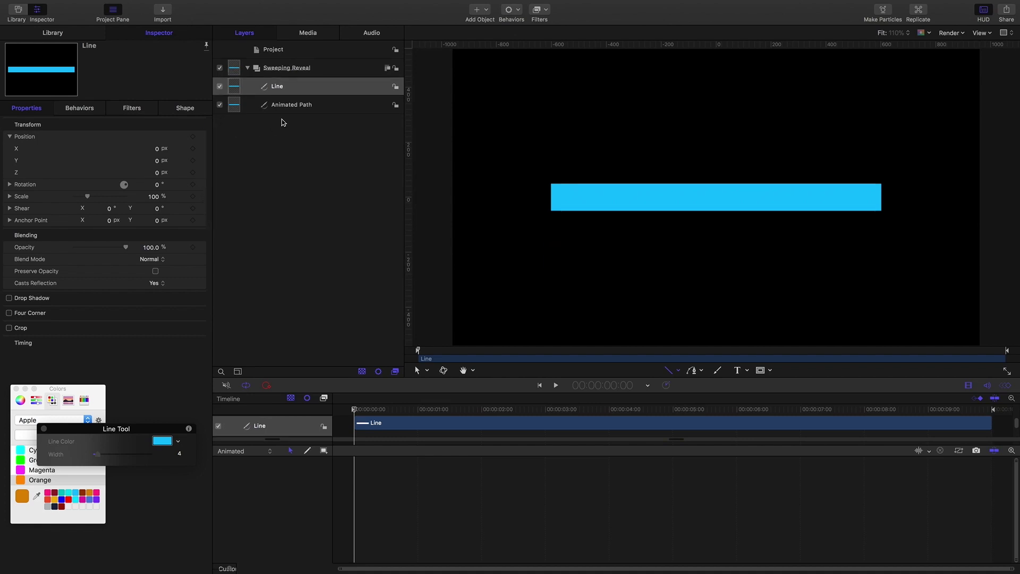
Delete the Line layer and select the Animated Path layer
click(291, 74)
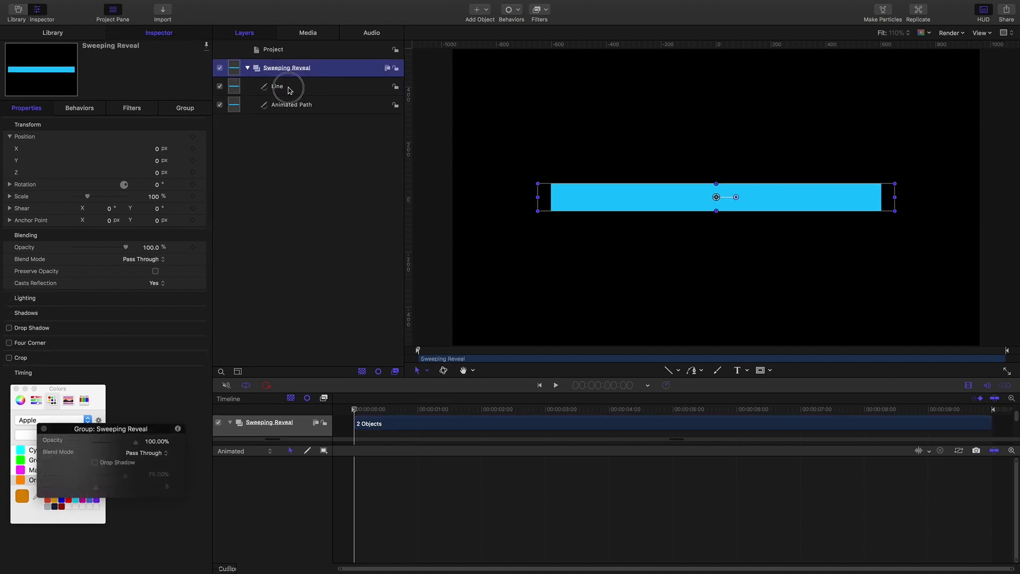
click(290, 88)
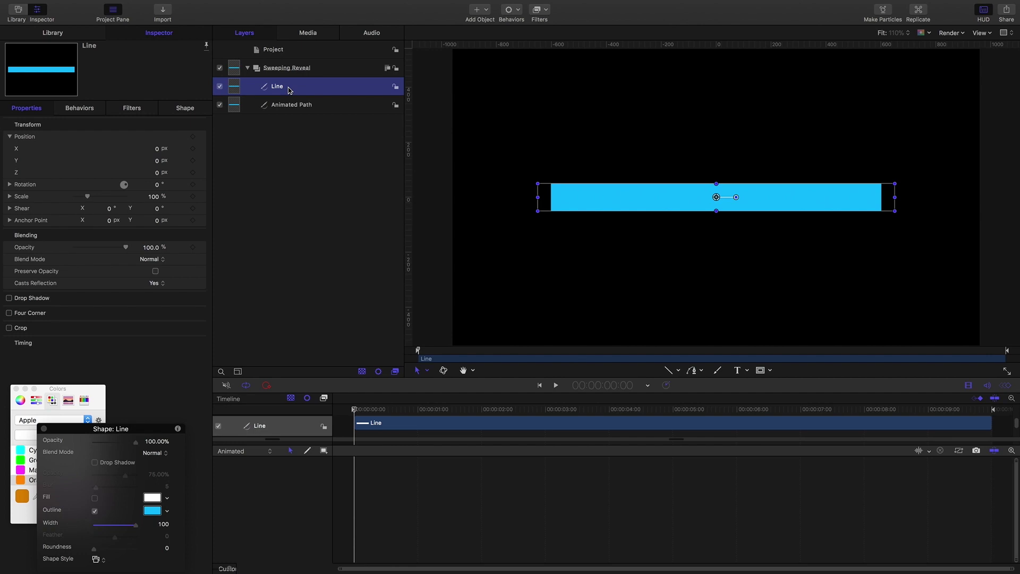
key(Delete)
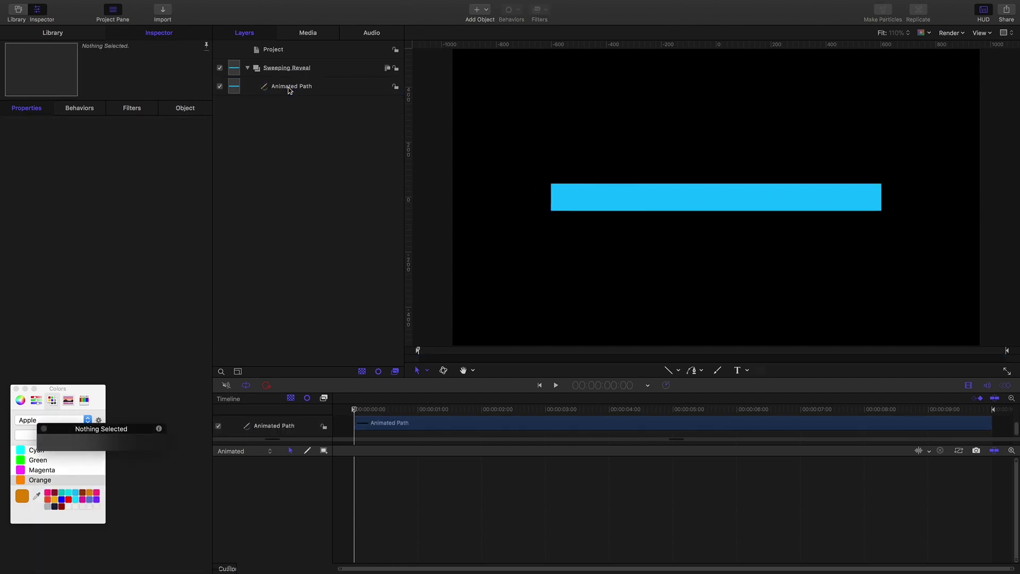
click(290, 88)
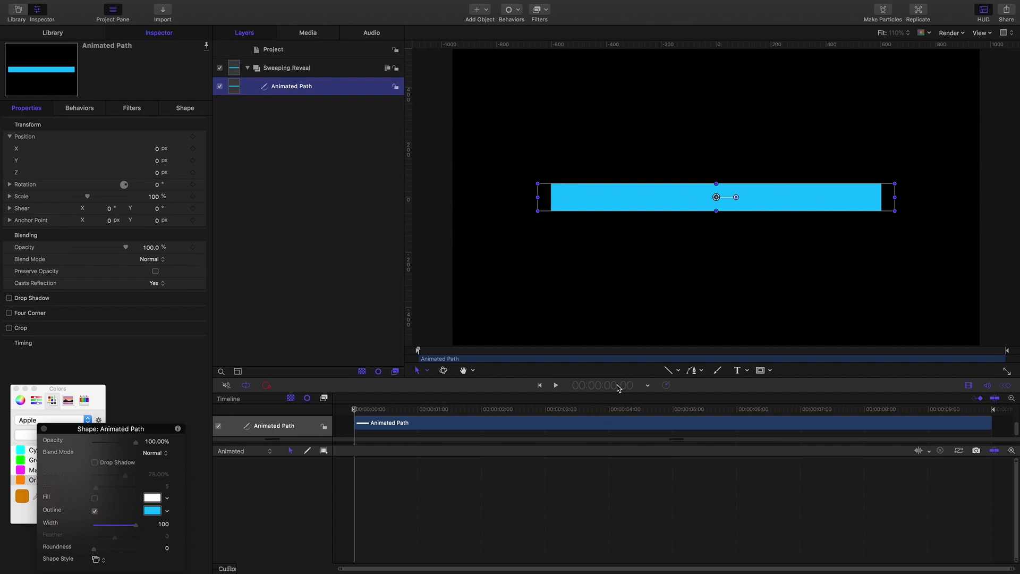
At 1 second, keyframe Animated Path's Last Point Offset at 0%
click(617, 385)
text(1)
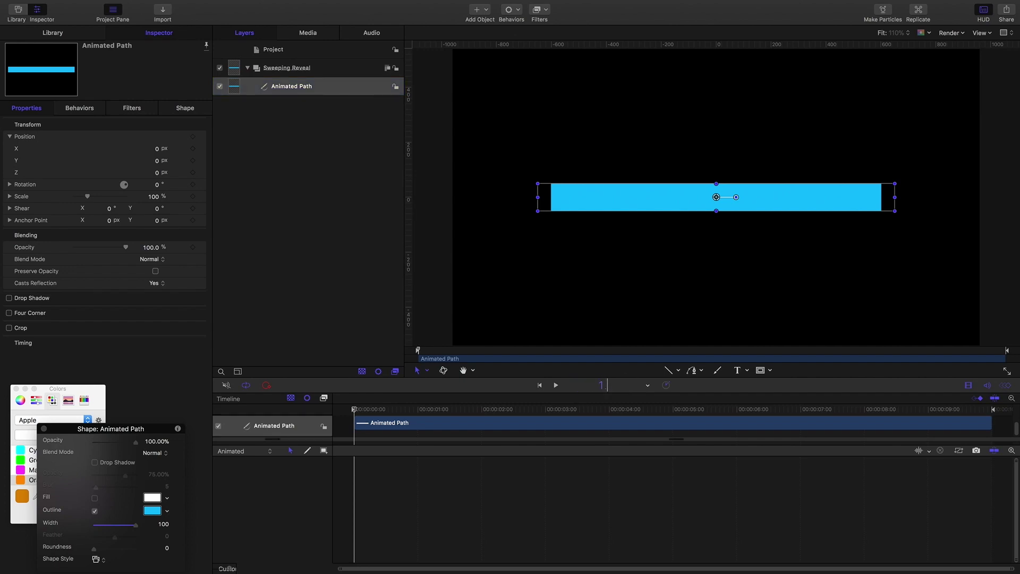
key(Return)
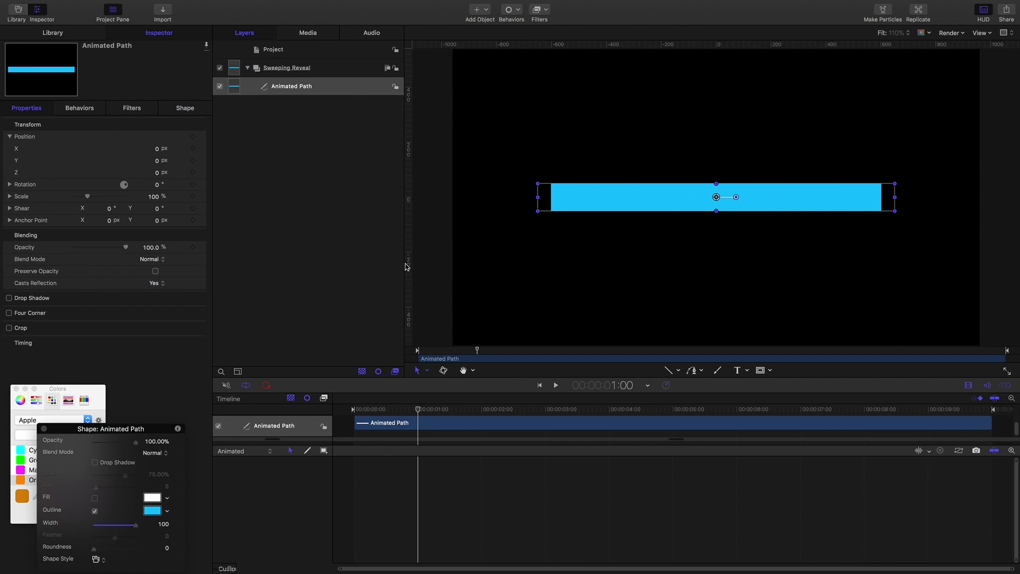
click(190, 113)
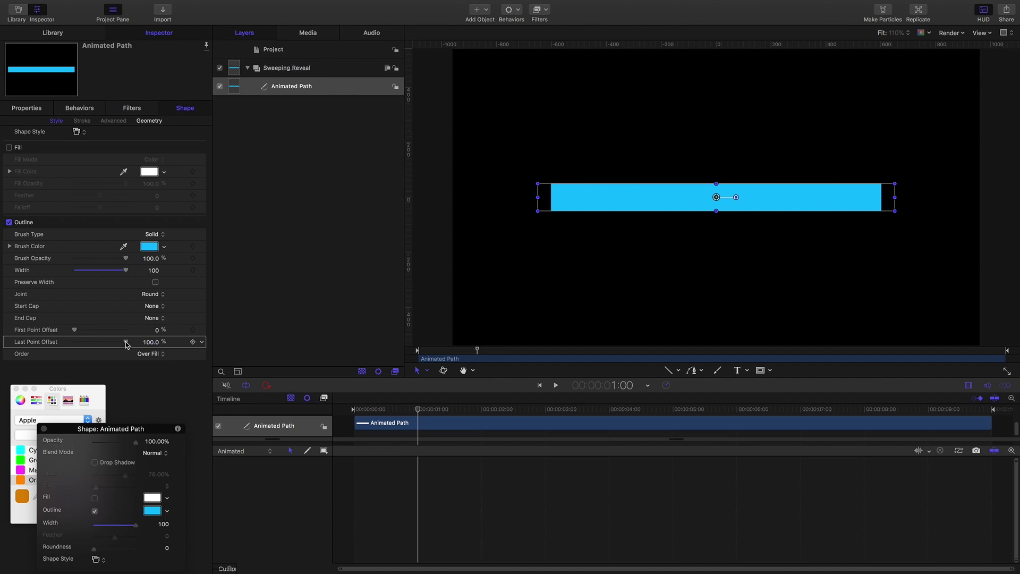
drag(126, 343, 32, 341)
click(193, 342)
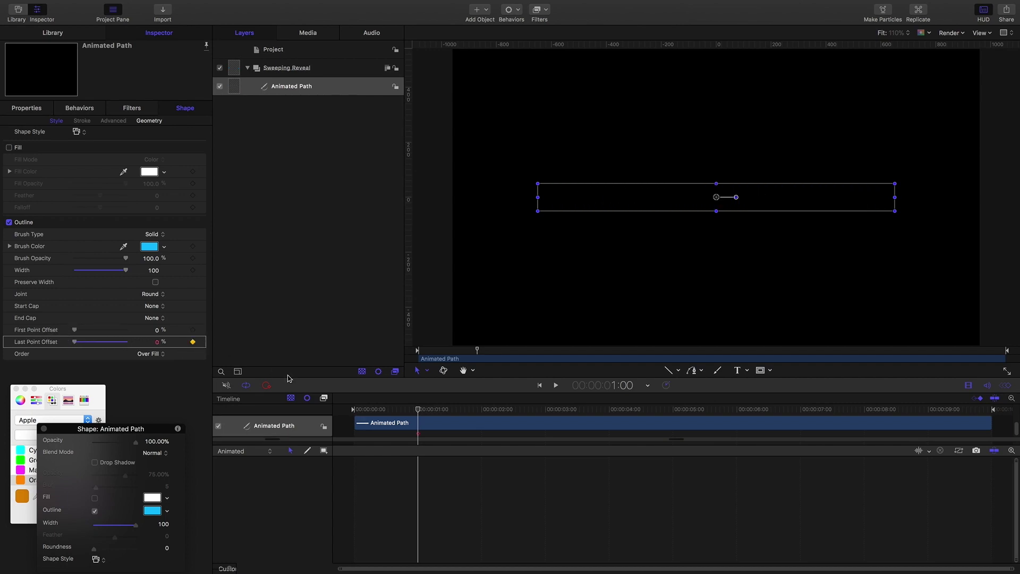
At 2 seconds, set Last Point Offset back to 100%
click(624, 388)
text(2)
key(Return)
drag(147, 342, 178, 345)
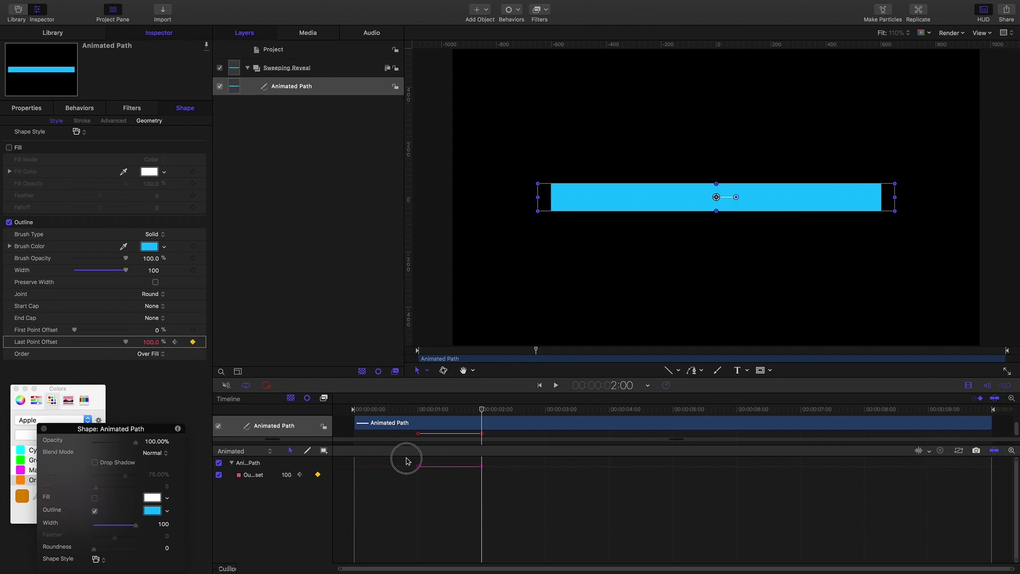
Select both Last Point Offset keyframes, fit the curve, and zoom out to show the 0–100 ramp
drag(407, 460, 521, 491)
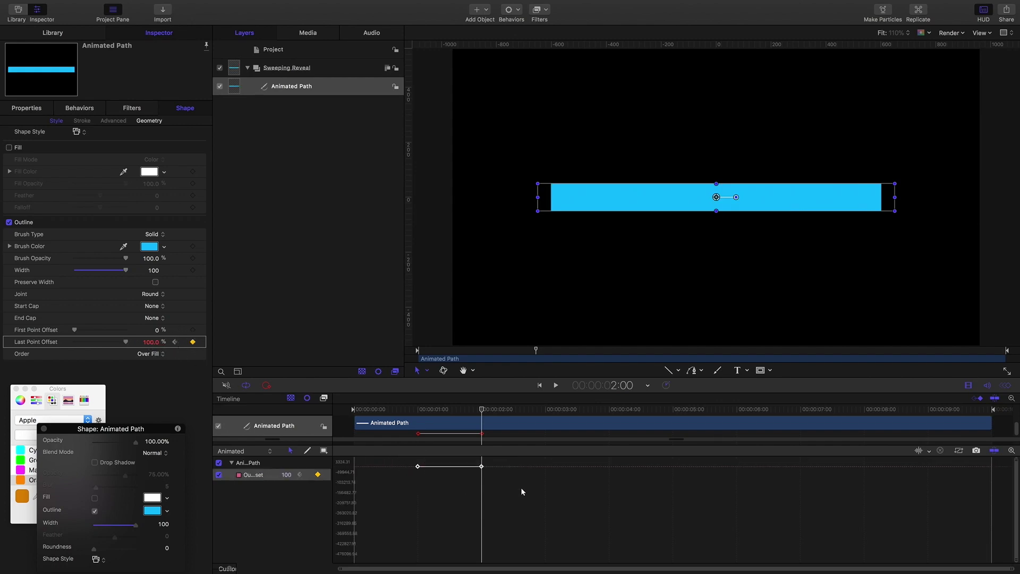
click(959, 451)
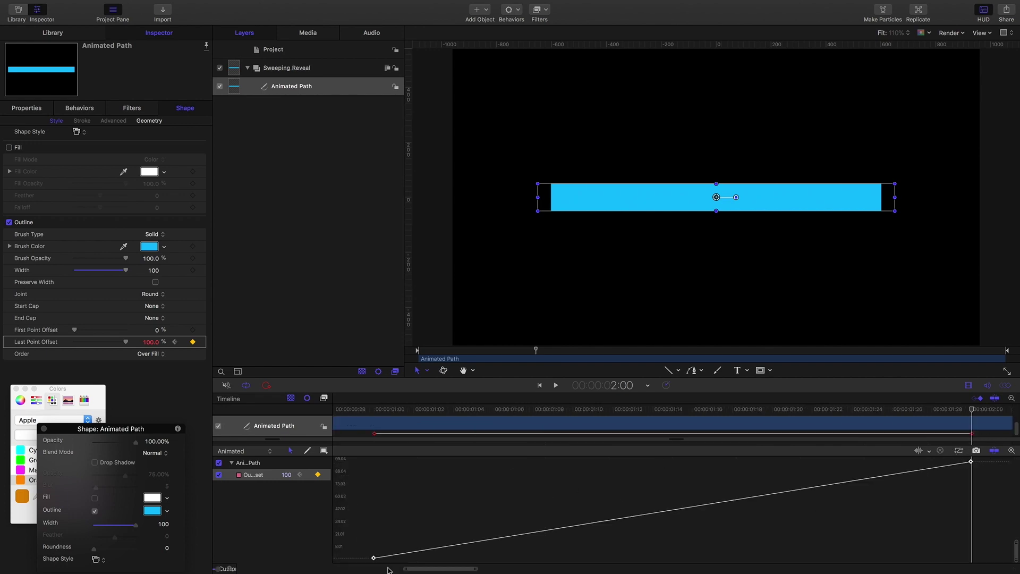
drag(219, 569, 199, 569)
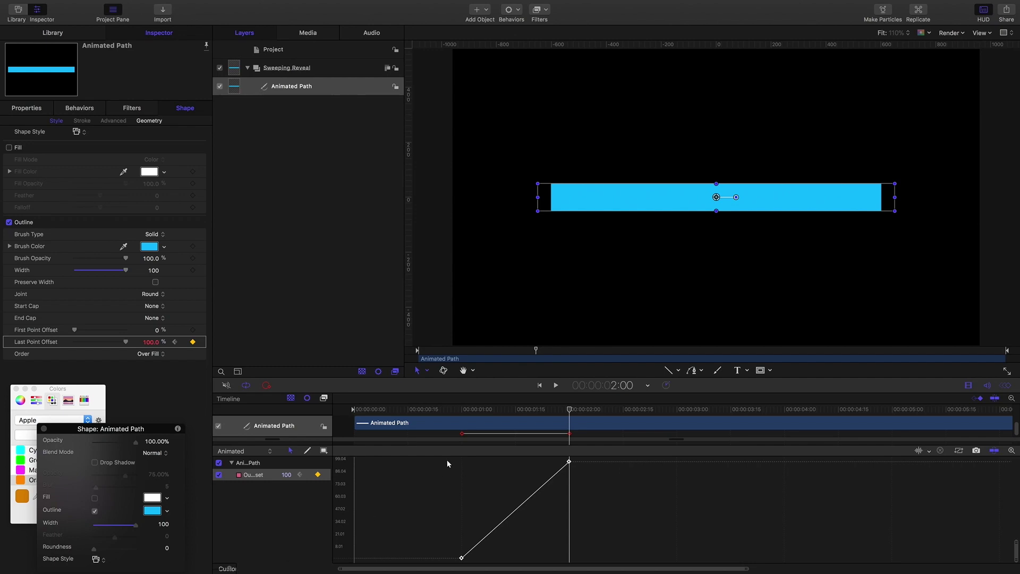
Set both Last Point Offset keyframes to Bezier interpolation for an S-curve
drag(448, 460, 615, 568)
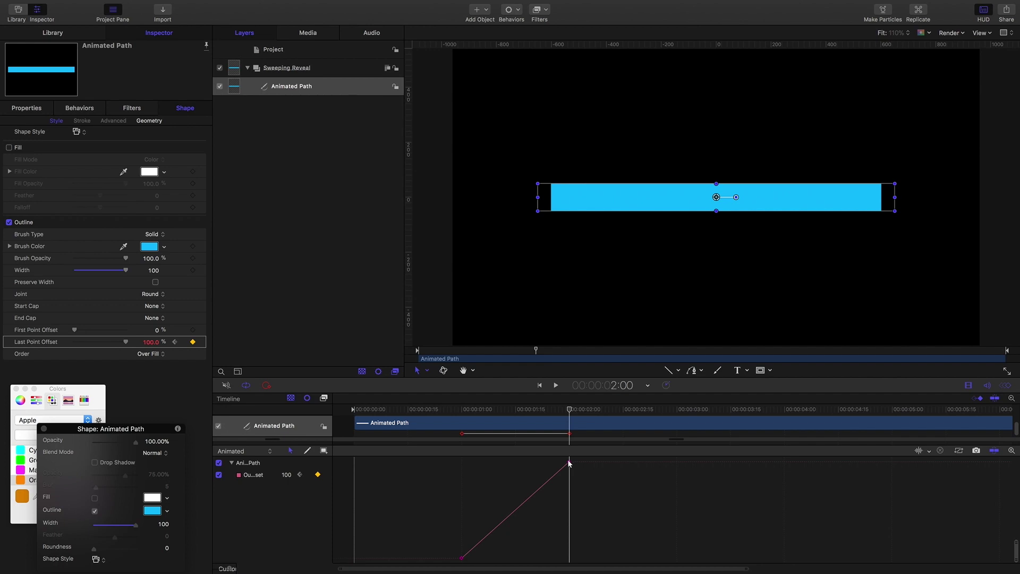
right_click(568, 462)
mouse_move(626, 539)
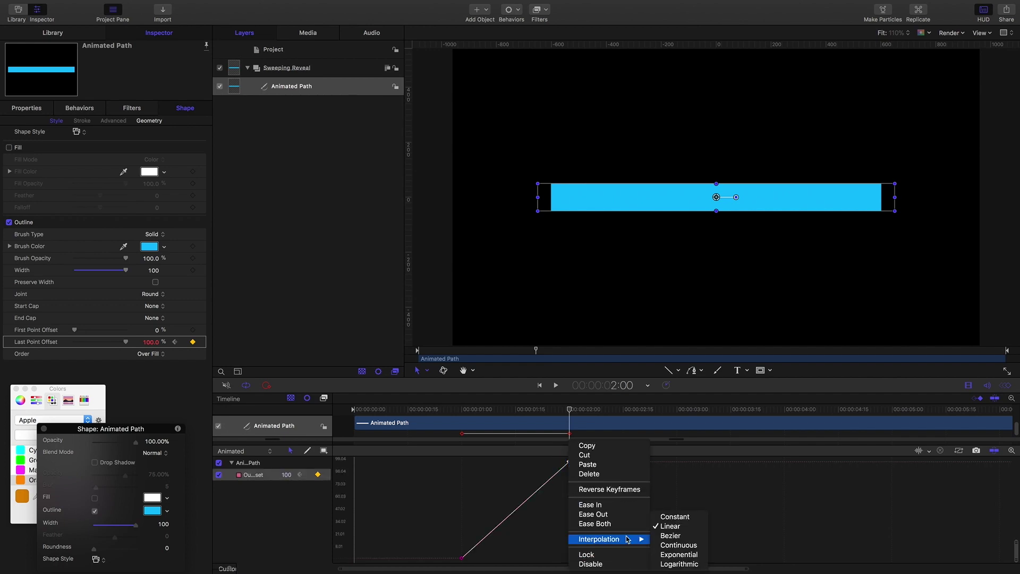
click(664, 536)
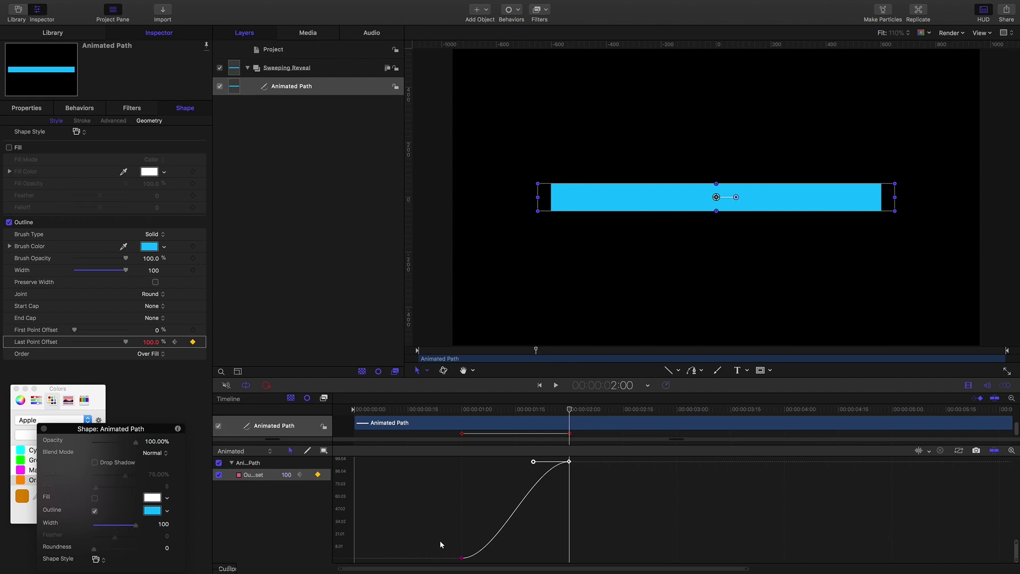
key(super+z)
drag(415, 457, 625, 564)
right_click(569, 461)
mouse_move(610, 539)
click(662, 540)
Break the bottom keyframe's tangents and stretch its handle right to ease in
right_click(533, 462)
click(565, 465)
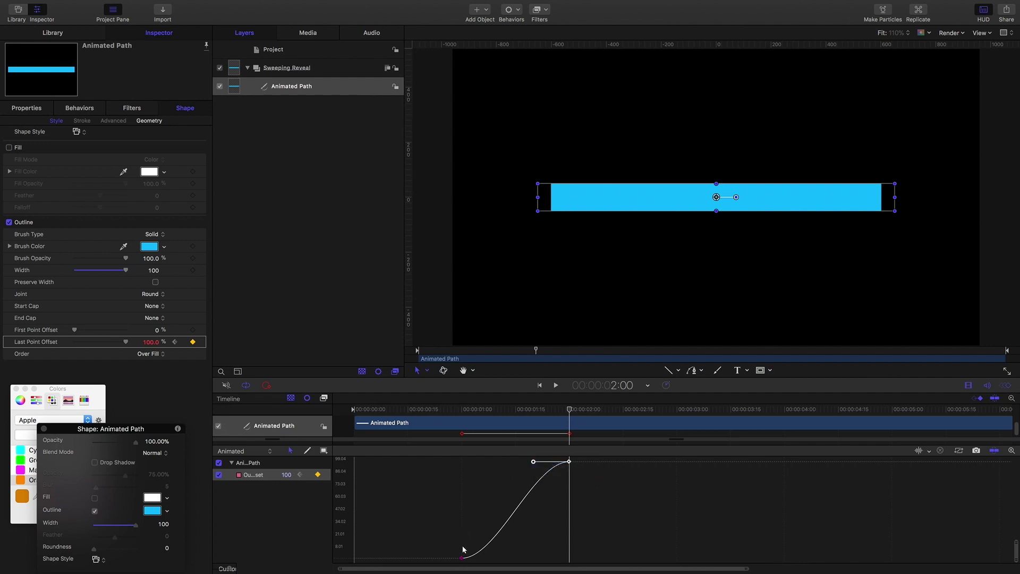
drag(462, 558, 499, 559)
right_click(499, 558)
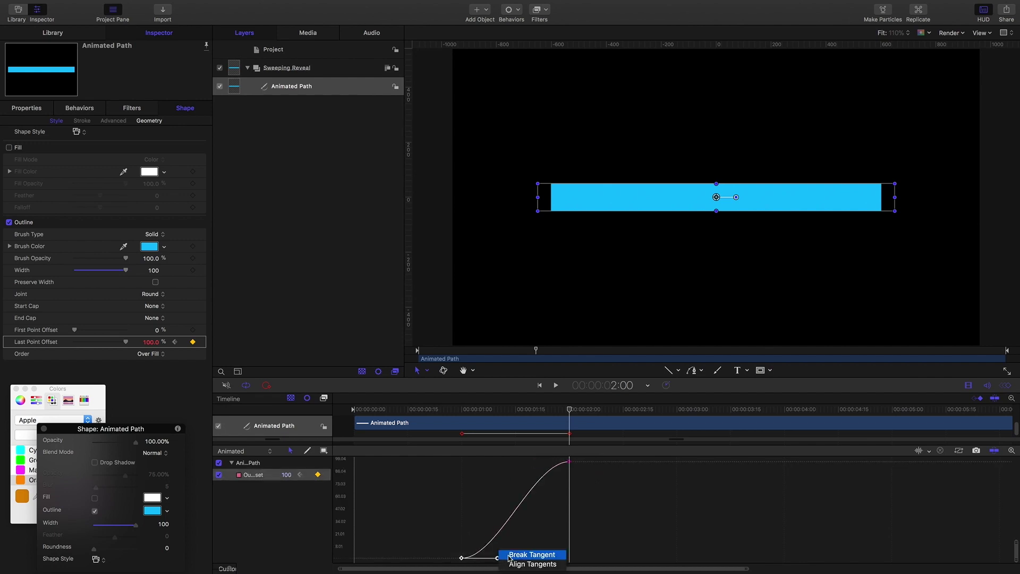
click(510, 554)
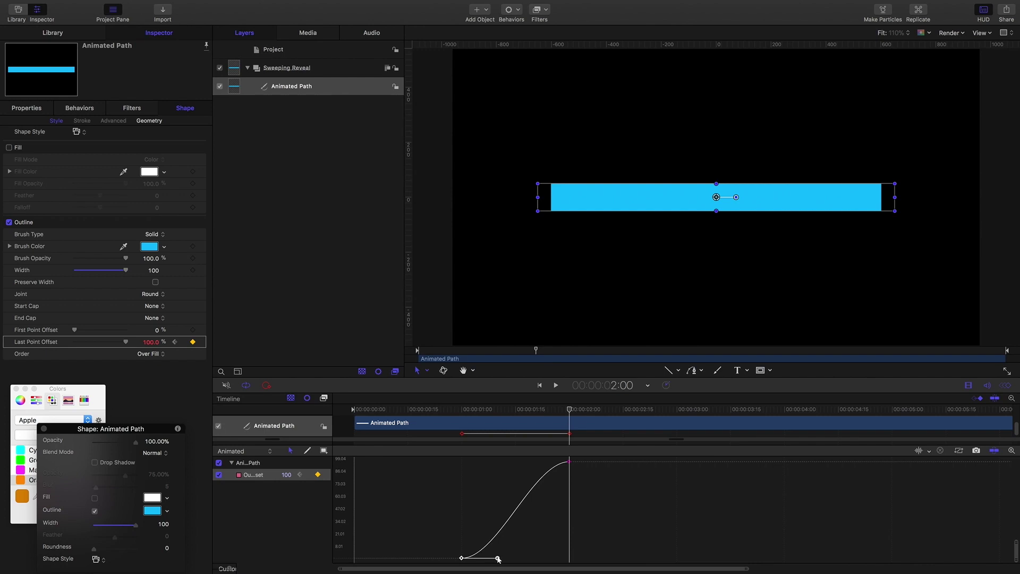
drag(498, 559, 509, 559)
Flatten the top of the curve into an ease-out, lengthen the bottom tangent, and check at 1:12
drag(569, 461, 472, 462)
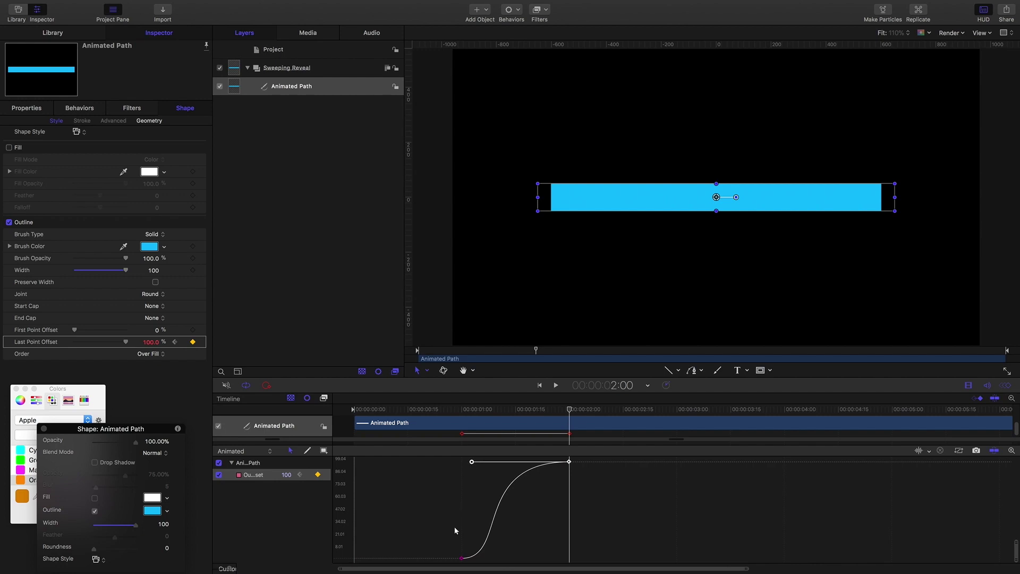
click(461, 557)
drag(509, 558, 514, 557)
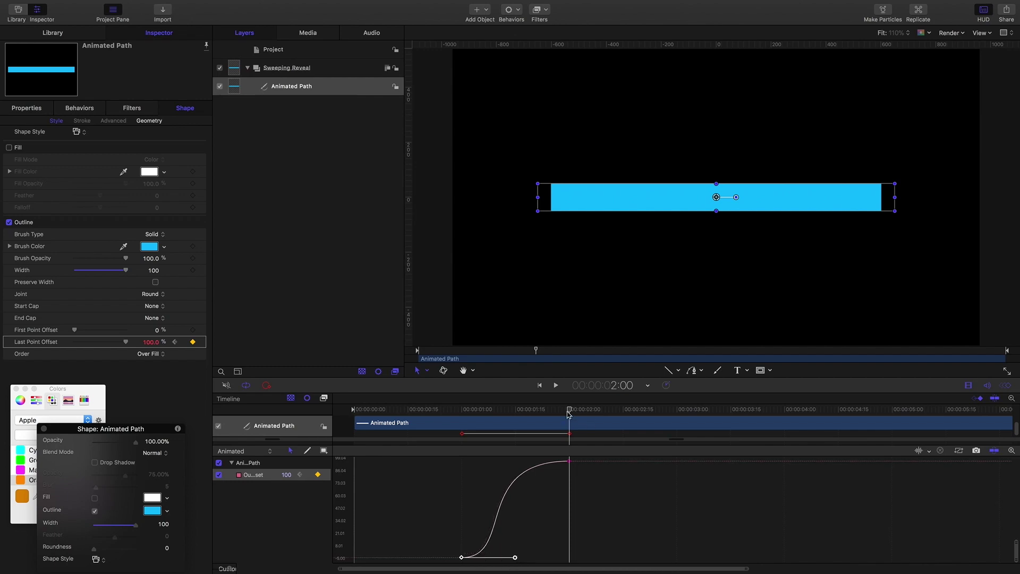
drag(569, 410, 462, 423)
click(393, 283)
click(359, 285)
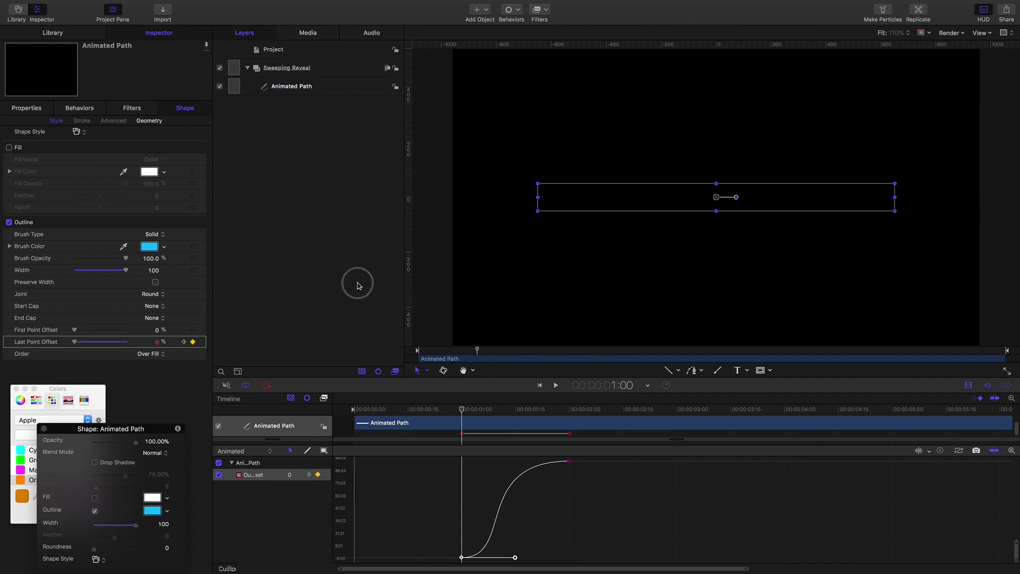
key(Right)
key(Right)
key(Right)
key(Right)
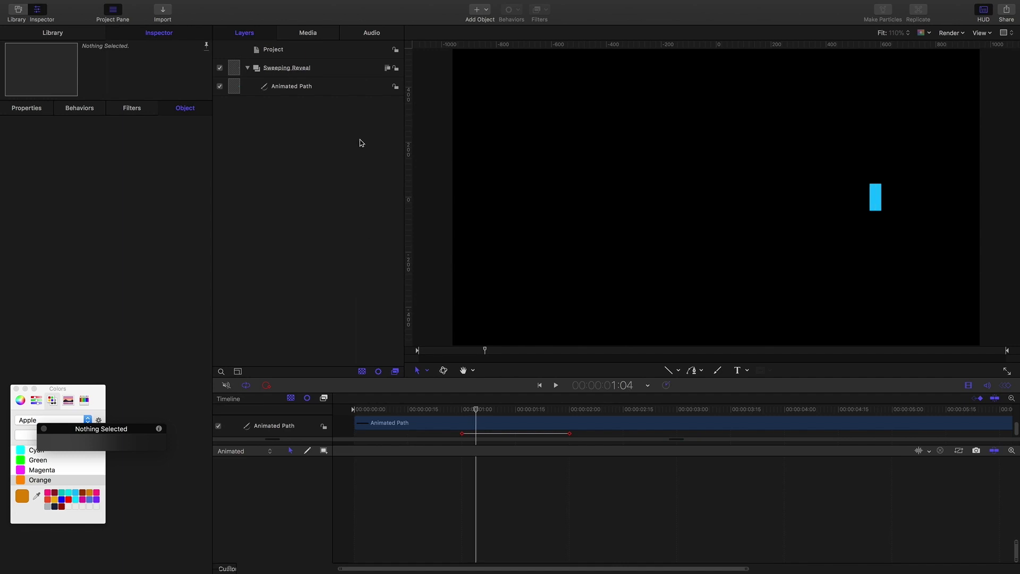
click(294, 86)
key(Right)
key(Right)
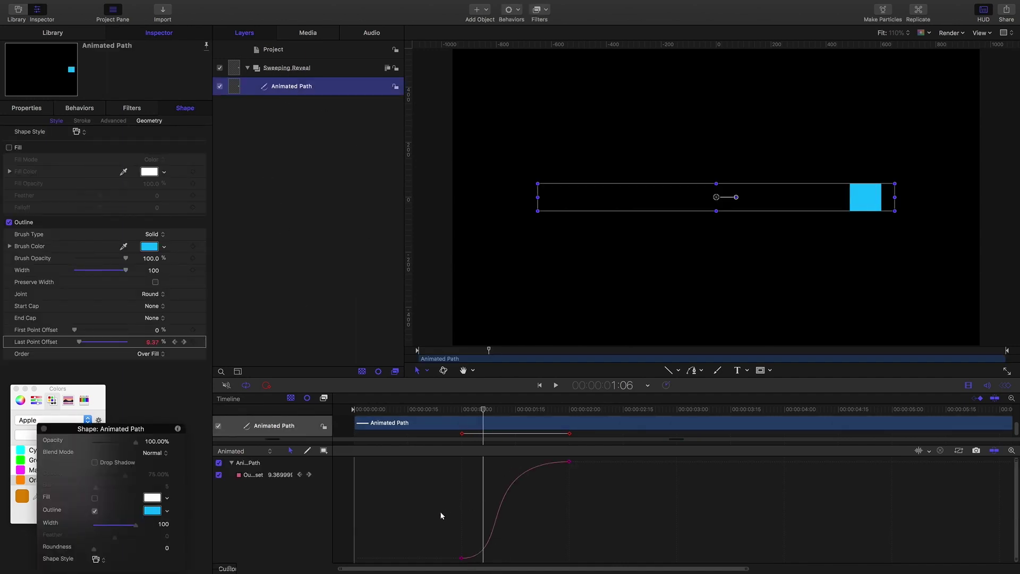
key(Right)
key(Right)
key(Right)
key(Right)
key(Right)
key(Right)
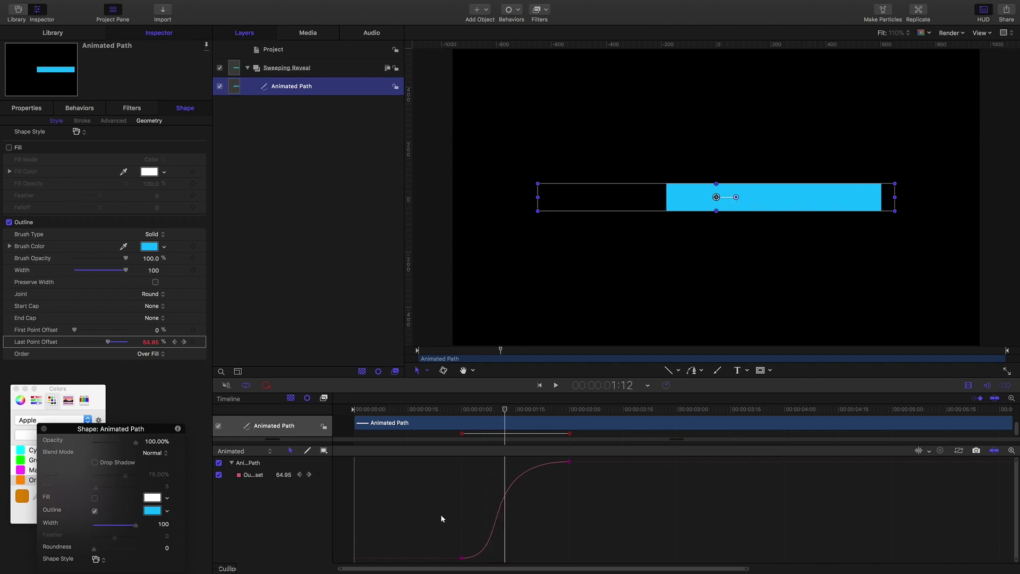
key(Right)
key(Right)
key(Right)
key(Right)
key(Right)
key(Right)
key(Right)
key(Right)
key(Right)
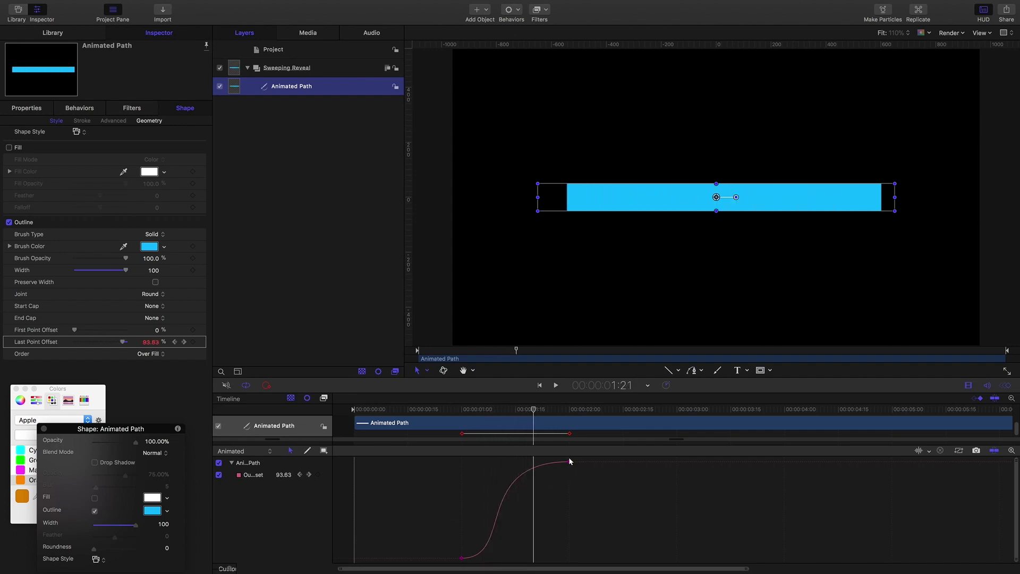
key(Right)
key(Right)
key(Right)
key(Right)
key(Right)
key(Right)
key(Right)
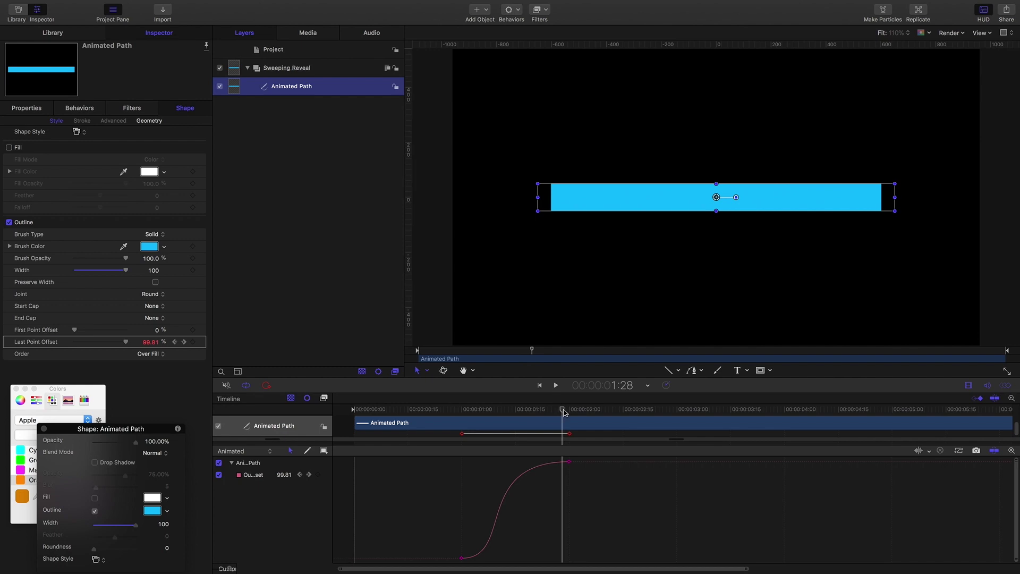
drag(564, 413, 462, 414)
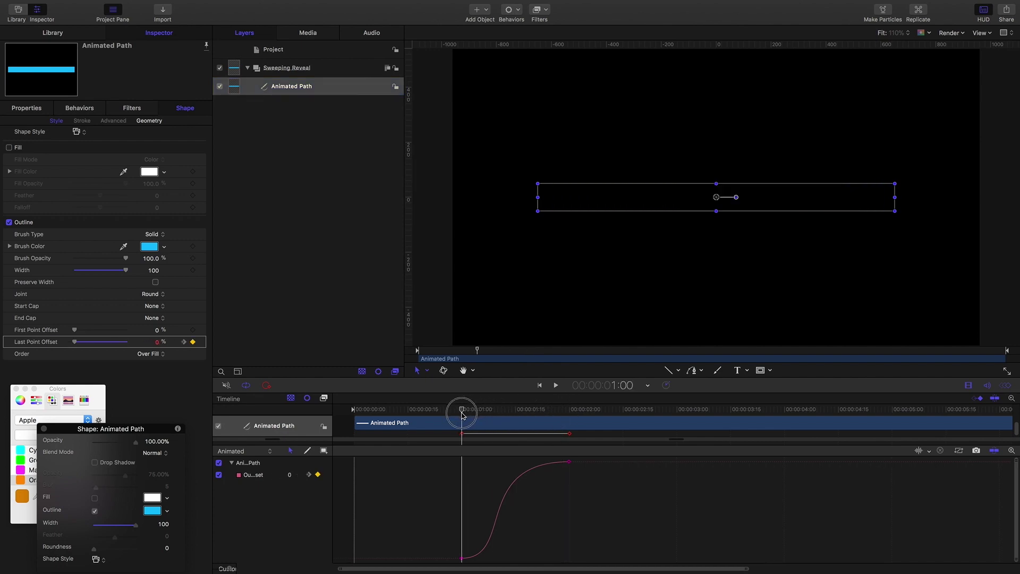
scroll(461, 415, up, 1)
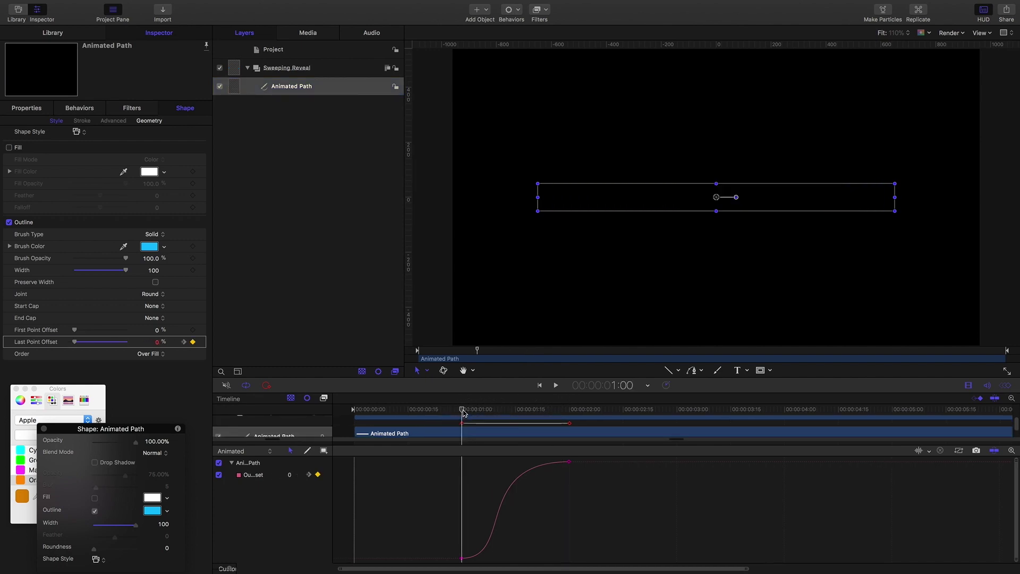
drag(463, 412, 494, 411)
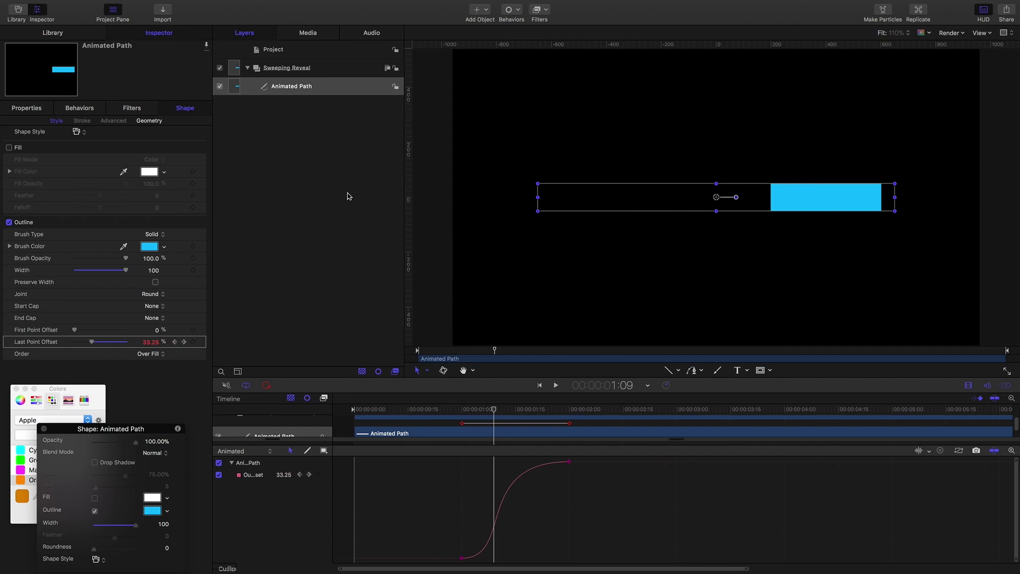
drag(495, 412, 461, 412)
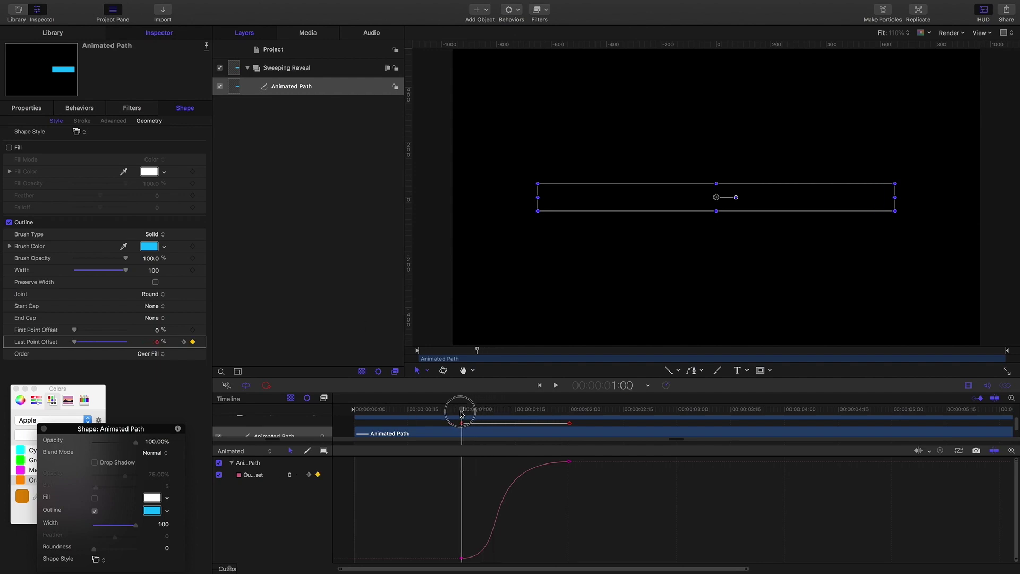
Duplicate the Animated Path layer with Cmd+D and rename the copy 'Mask'
click(305, 68)
click(302, 86)
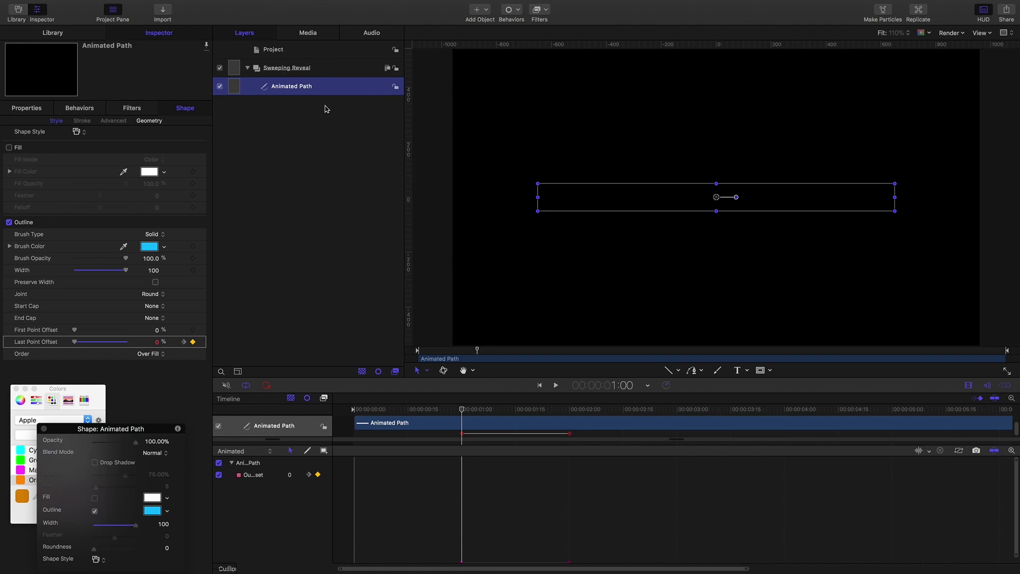
key(super+d)
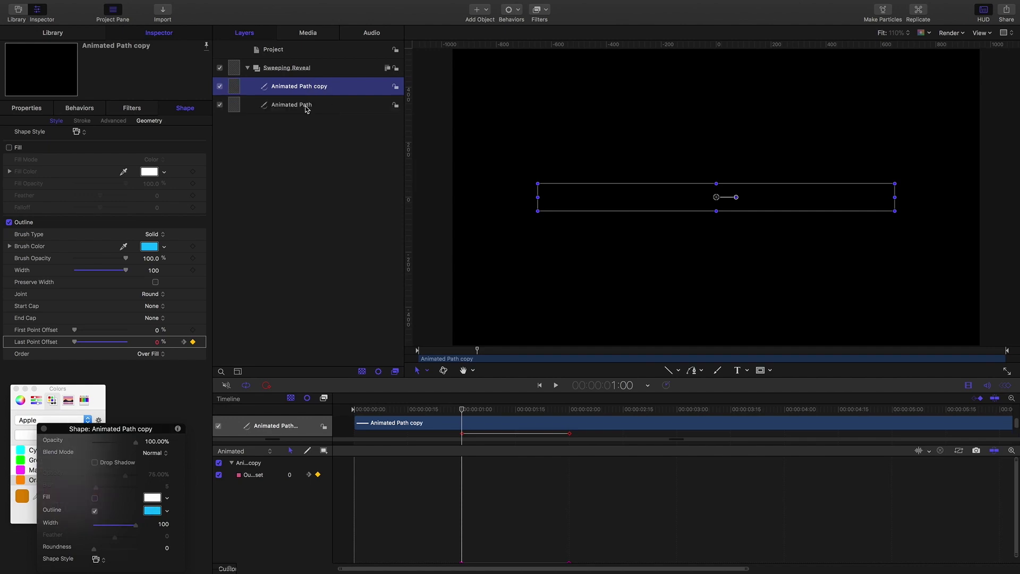
click(306, 106)
click(312, 89)
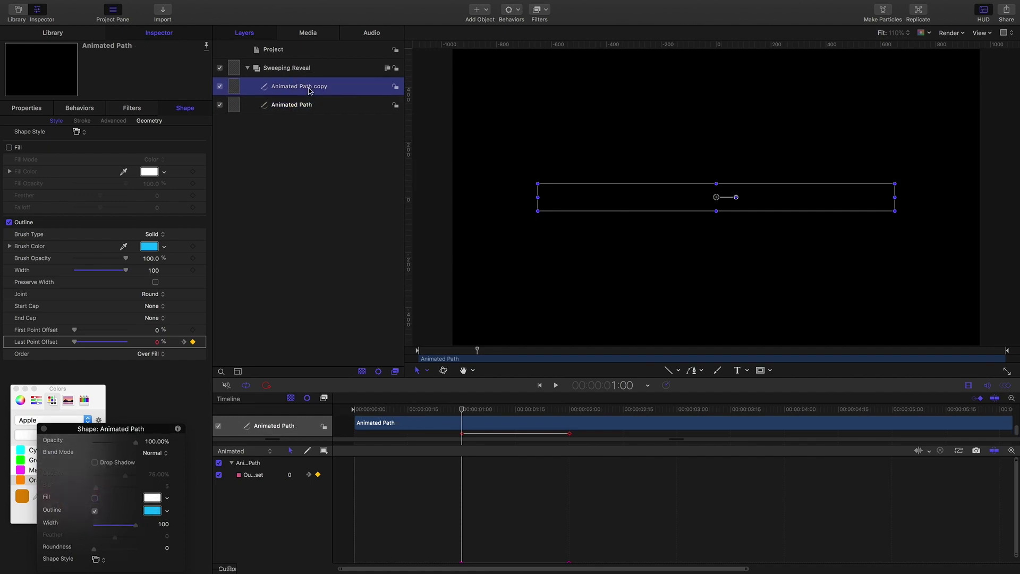
double_click(303, 86)
key(super+a)
text(Ma)
key(Return)
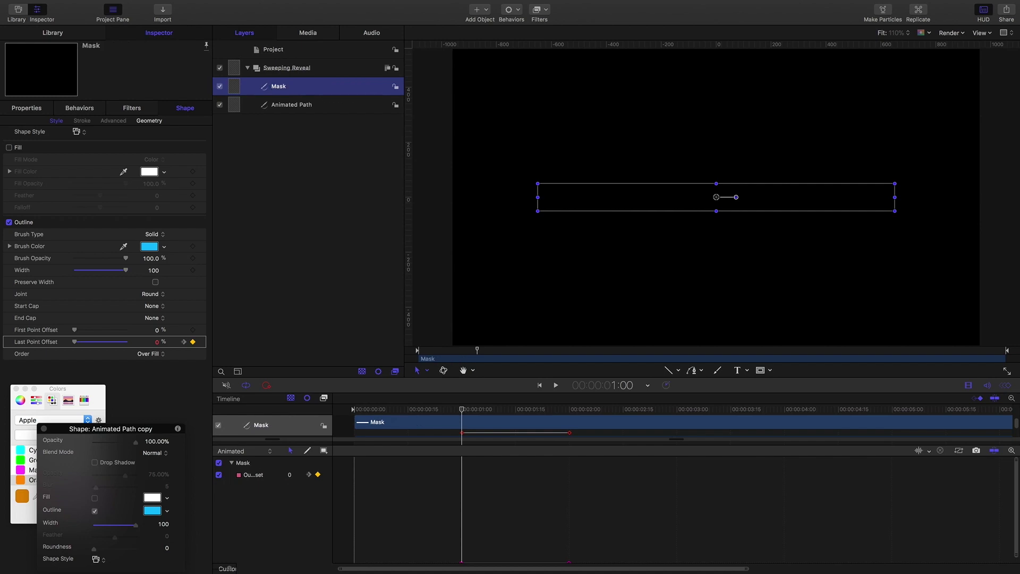
Make the Mask stroke pink and scrub from 1:14 to 2:00 to check the sweep
click(150, 247)
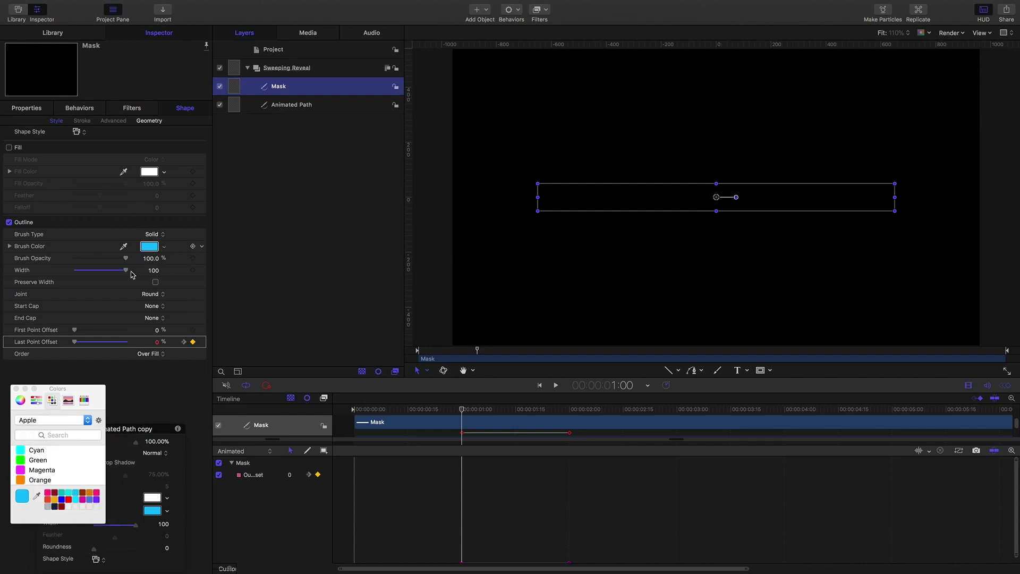
click(95, 494)
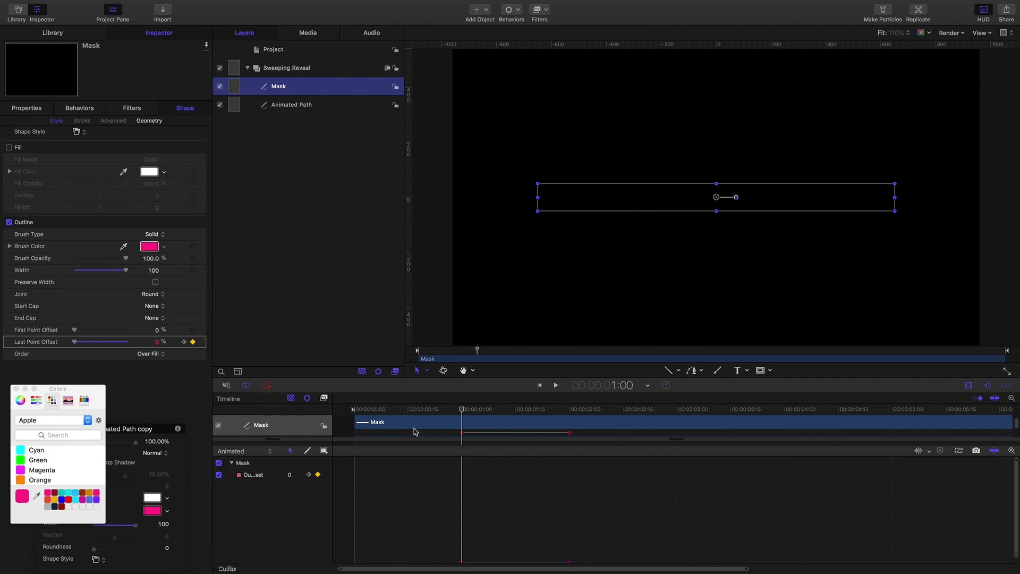
mouse_move(462, 410)
mouse_down()
mouse_move(571, 423)
mouse_move(519, 421)
mouse_up()
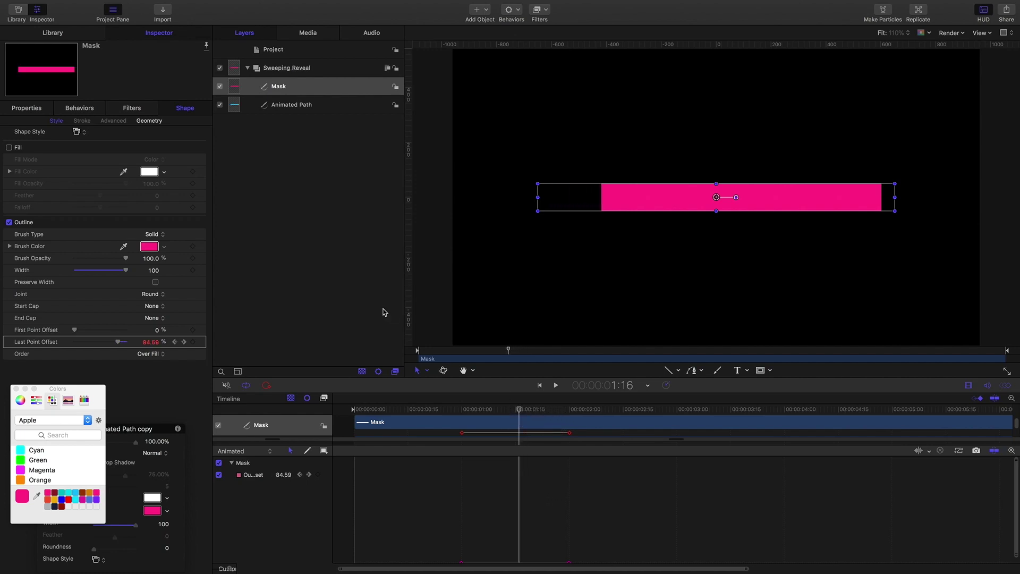
click(519, 410)
drag(520, 410, 571, 415)
drag(570, 416, 573, 415)
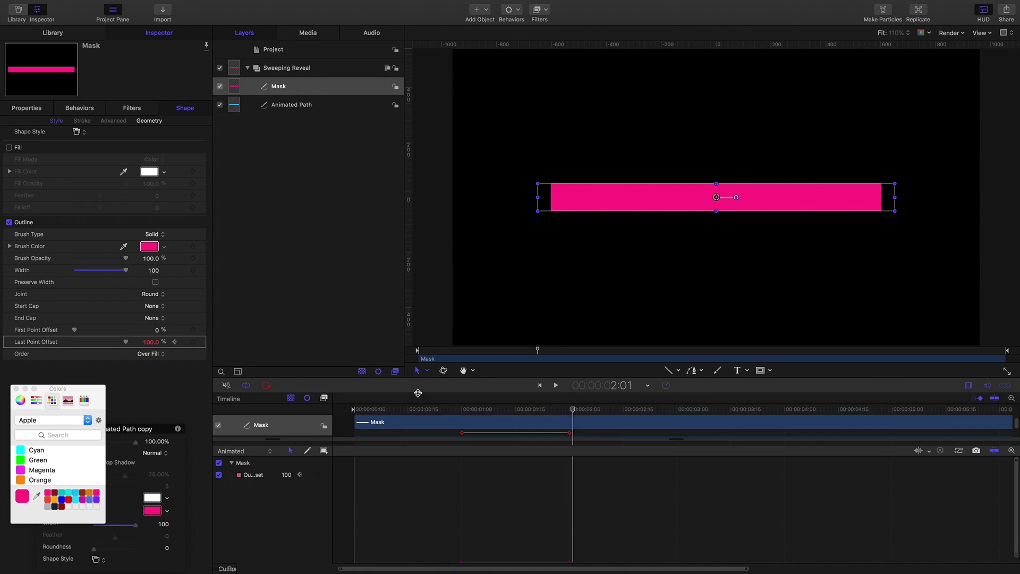
drag(573, 412, 567, 413)
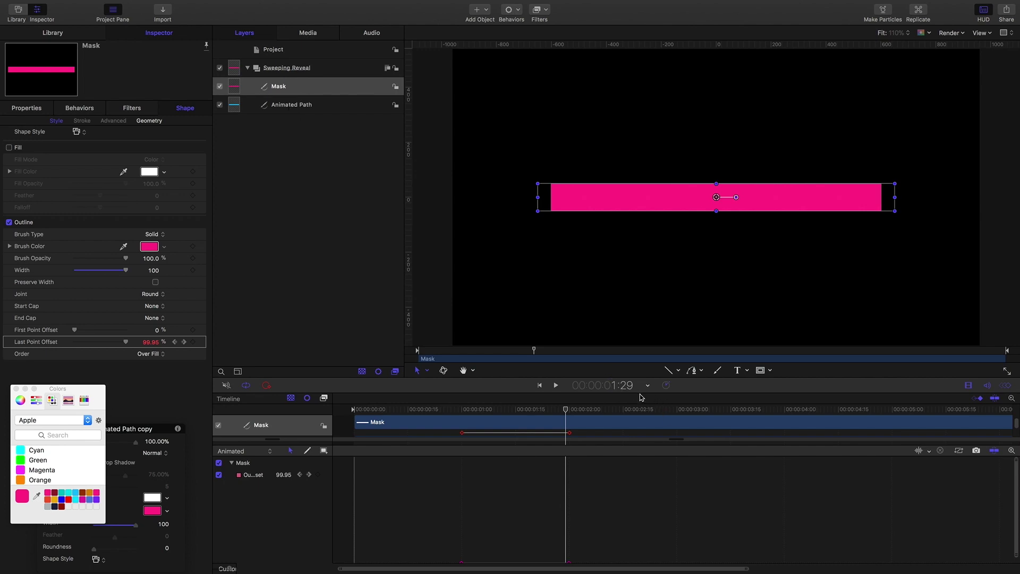
Move Animated Path's final Last Point Offset keyframe to 1:29 so a cyan tip leads
click(290, 105)
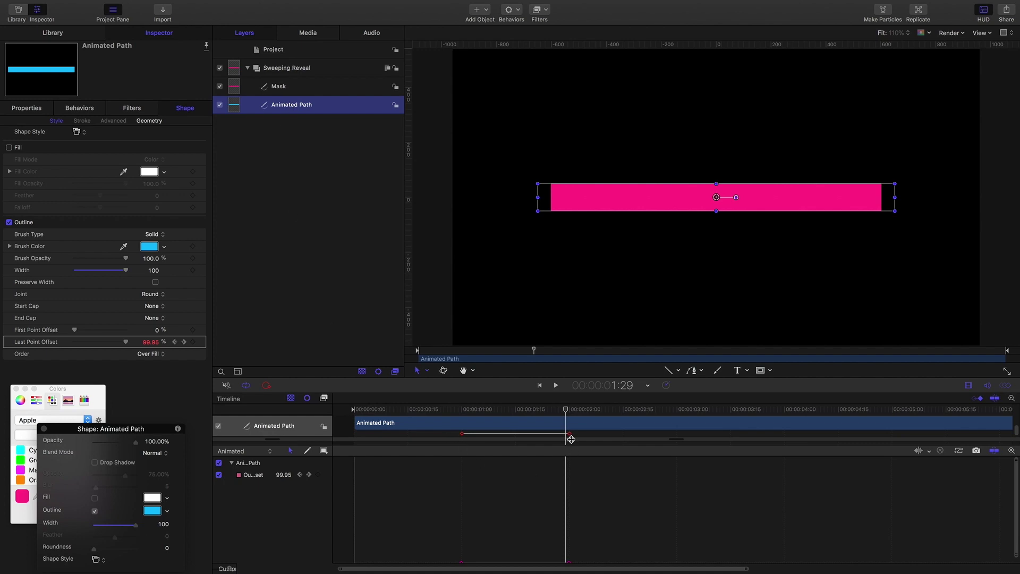
mouse_move(571, 436)
mouse_down()
mouse_move(550, 408)
mouse_move(489, 408)
mouse_move(501, 409)
mouse_up()
click(566, 408)
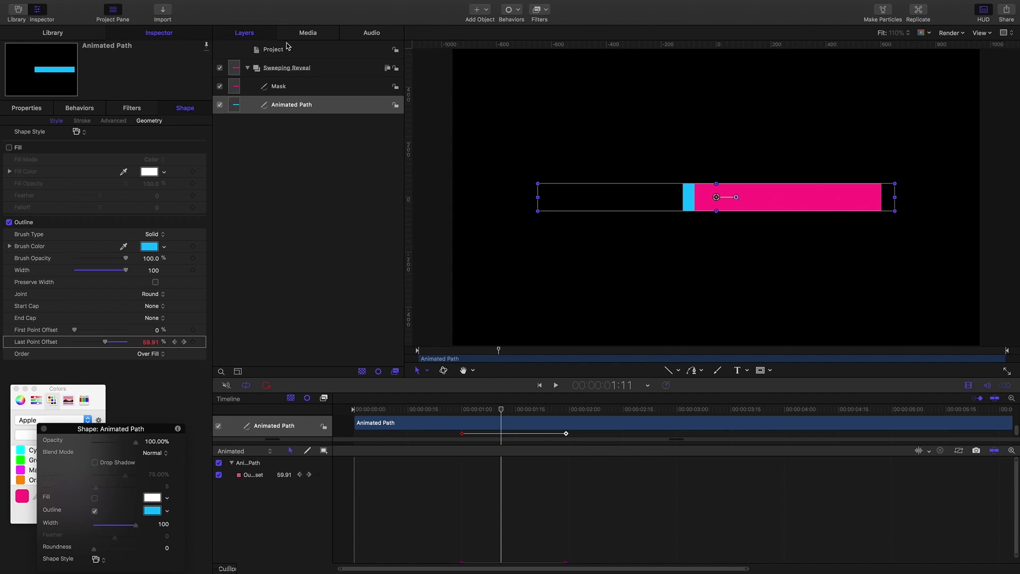
Add an image mask to Animated Path sourced from the Mask layer, with blend mode Subtract
right_click(289, 109)
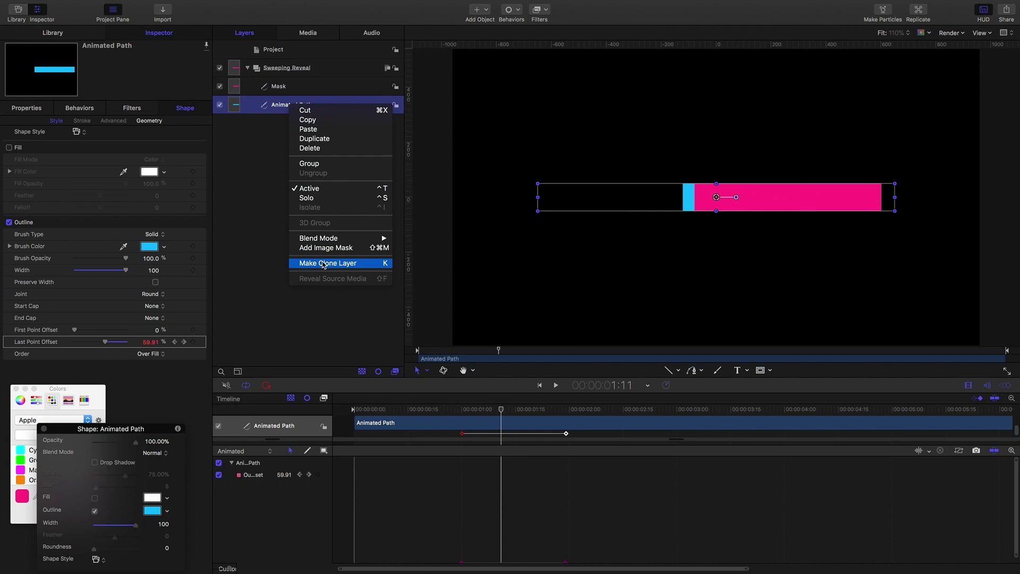
click(327, 248)
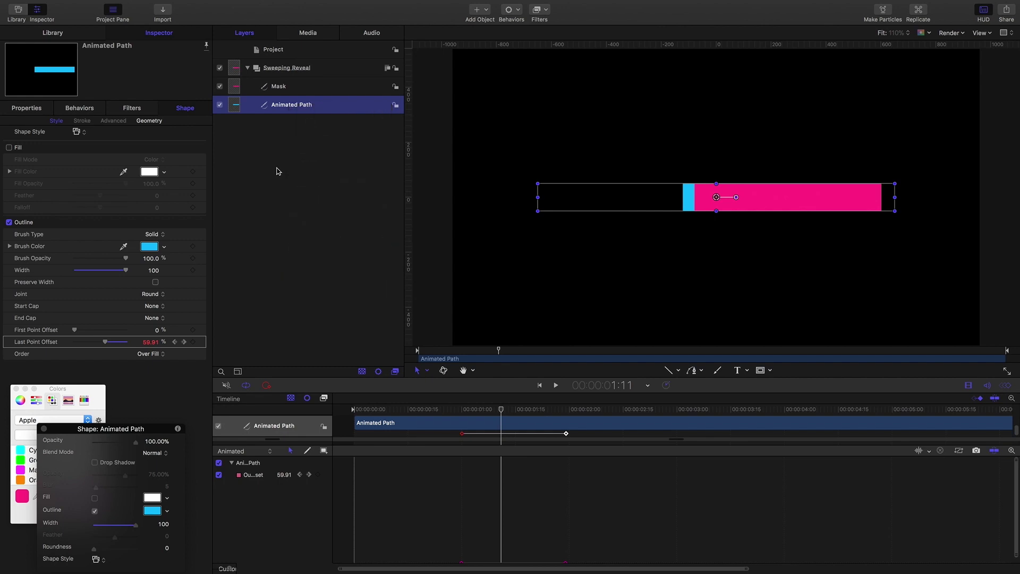
drag(282, 86, 147, 142)
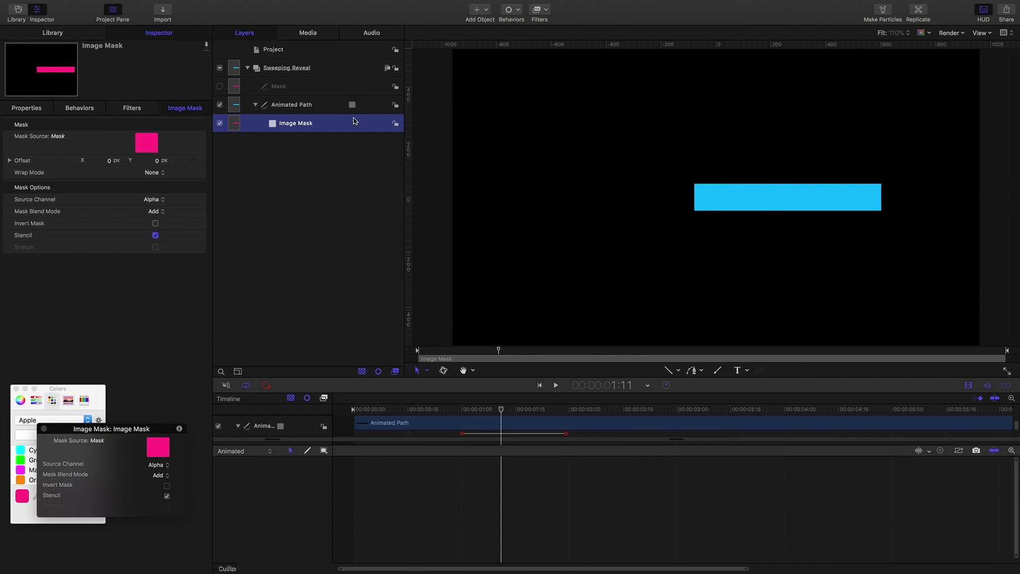
click(164, 212)
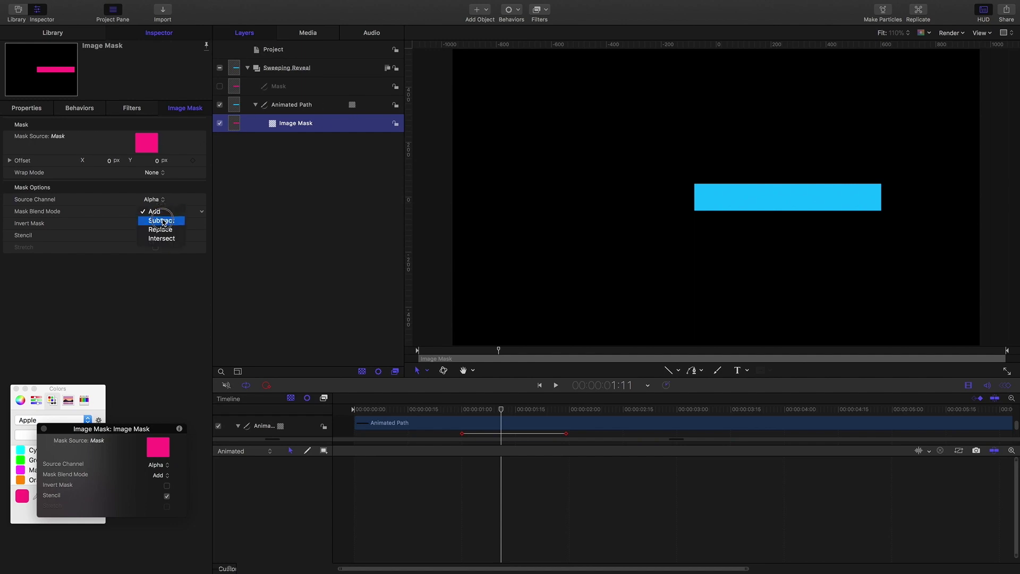
click(163, 222)
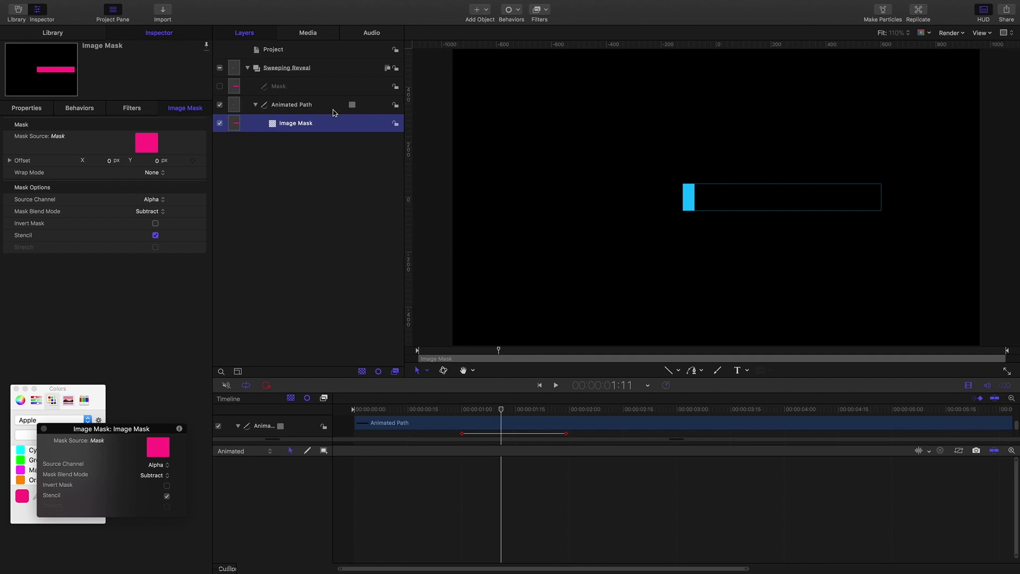
Set the Mask shape's control point X positions to 602 and -602
click(274, 87)
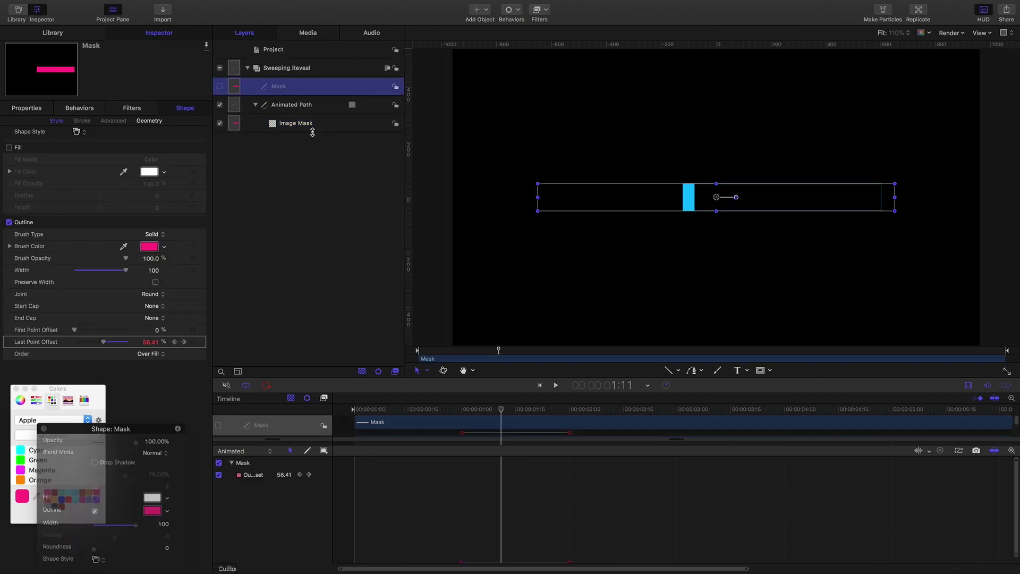
click(148, 121)
click(101, 210)
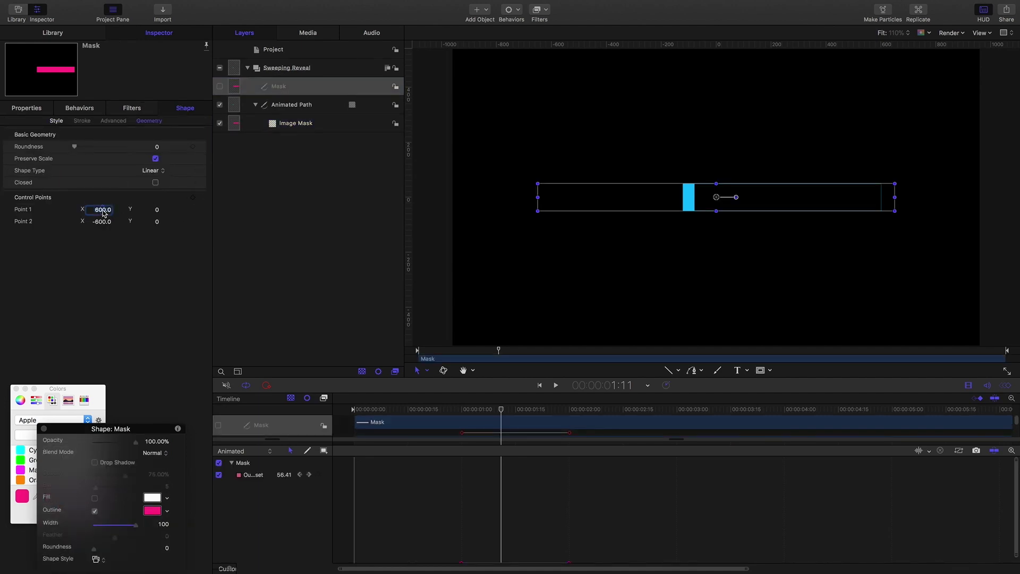
text(602)
key(Tab)
key(Tab)
text(-602)
key(Tab)
Set the Mask outline width to 104 and deselect the layer
click(57, 121)
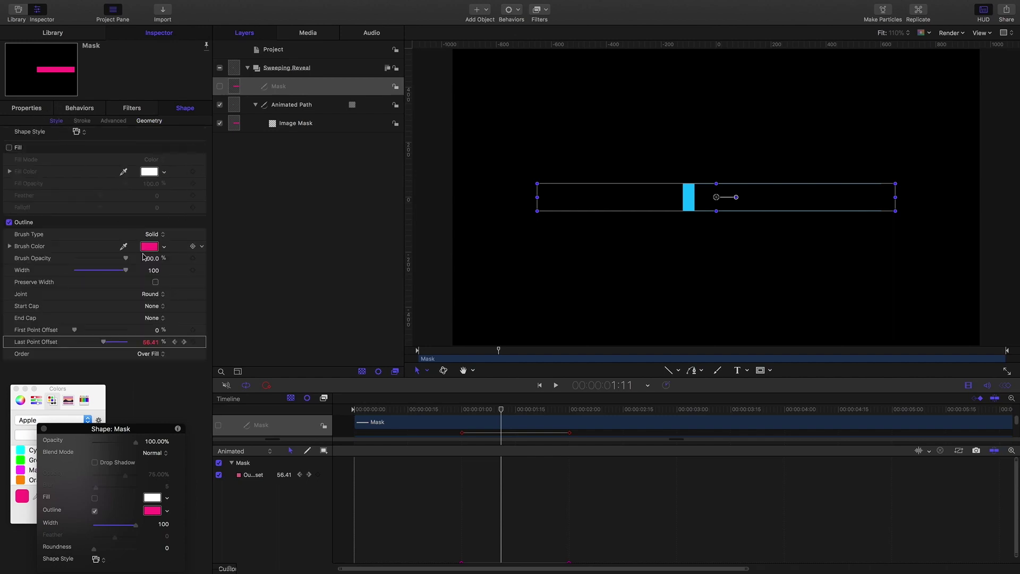
text(104)
key(Return)
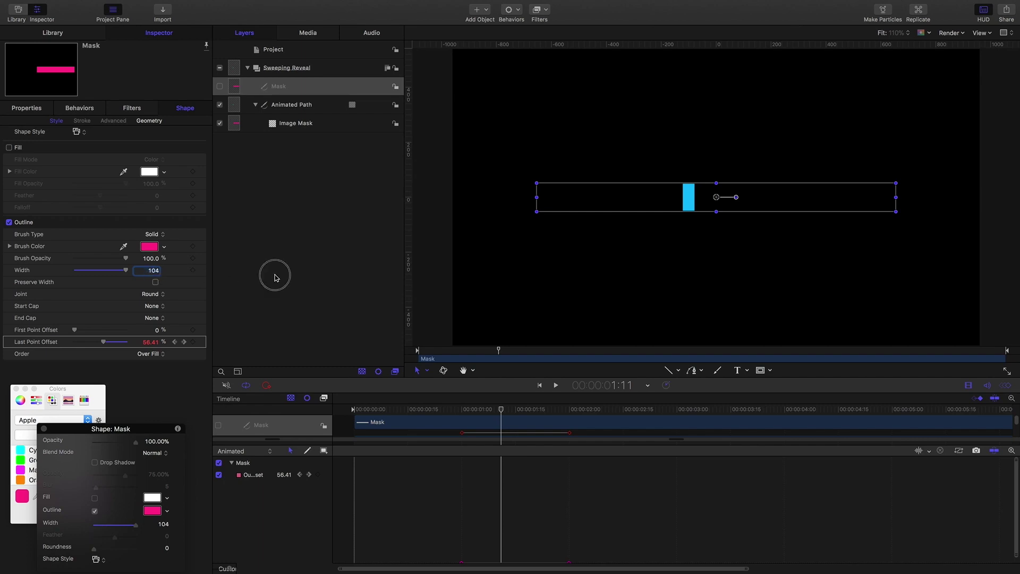
click(273, 275)
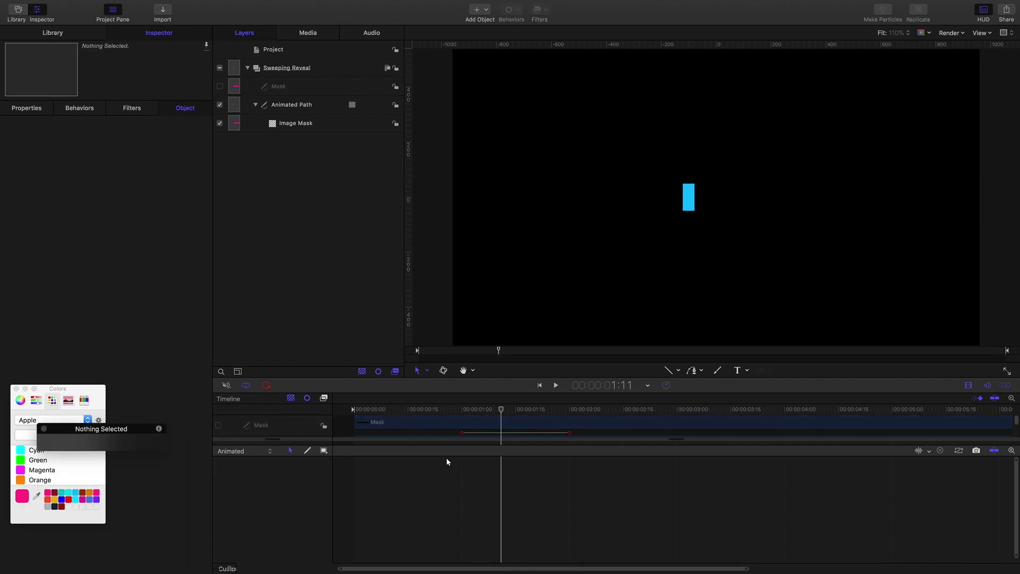
drag(501, 410, 464, 413)
key(space)
click(556, 412)
drag(557, 411, 462, 404)
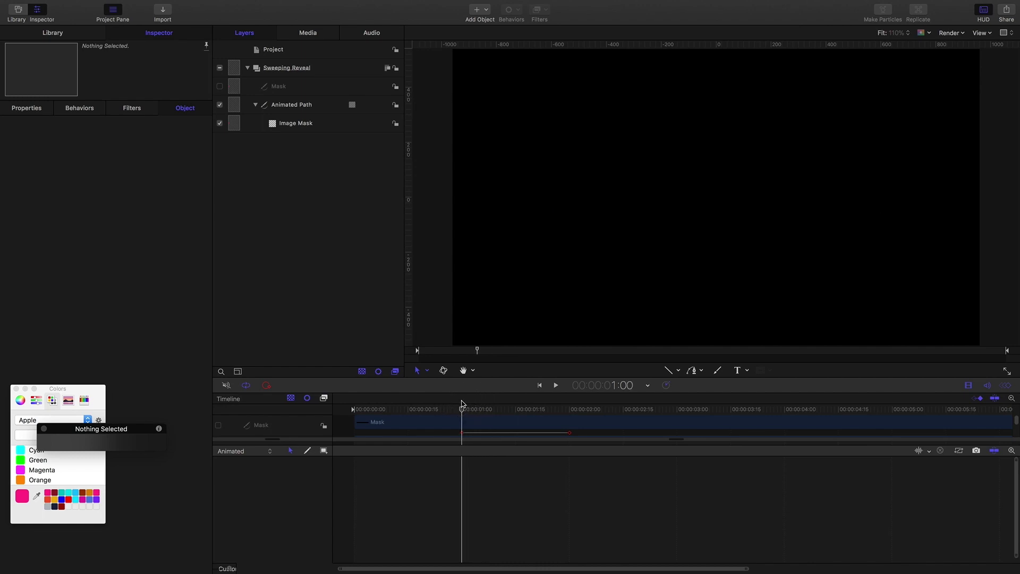
Create a text layer reading 'SWEEPING TITLES' in the Sweeping Reveal group
click(280, 68)
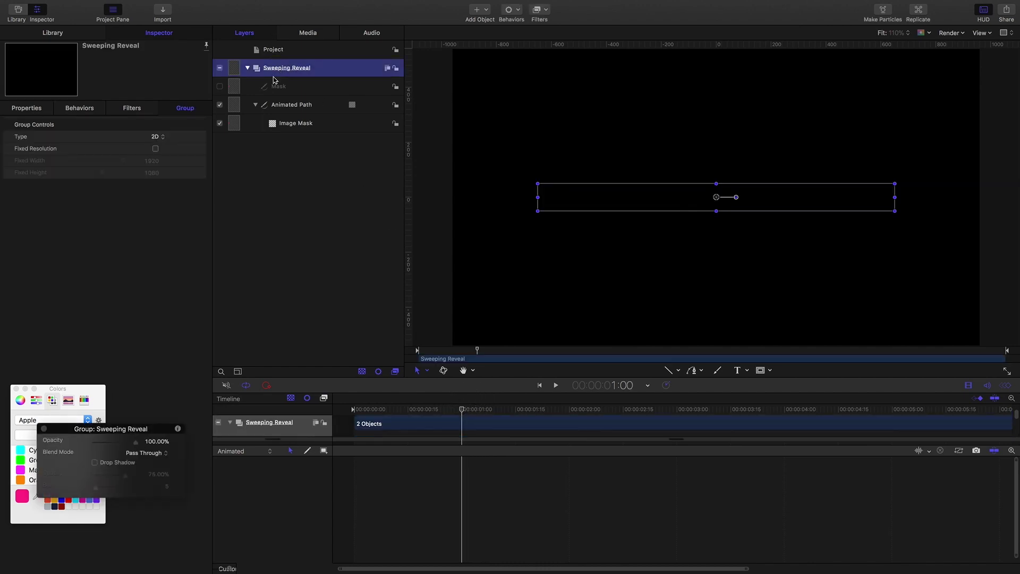
click(737, 372)
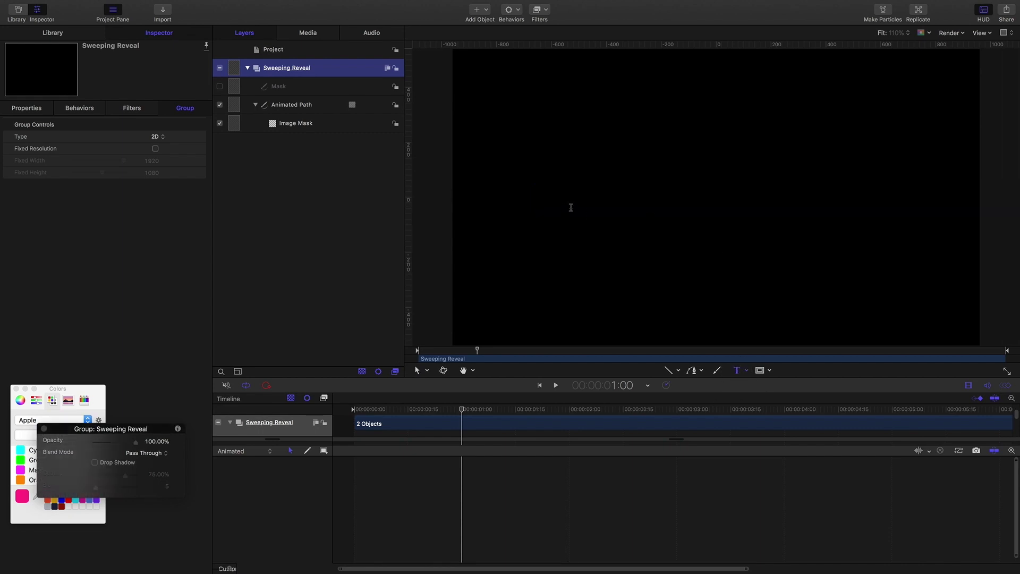
click(570, 208)
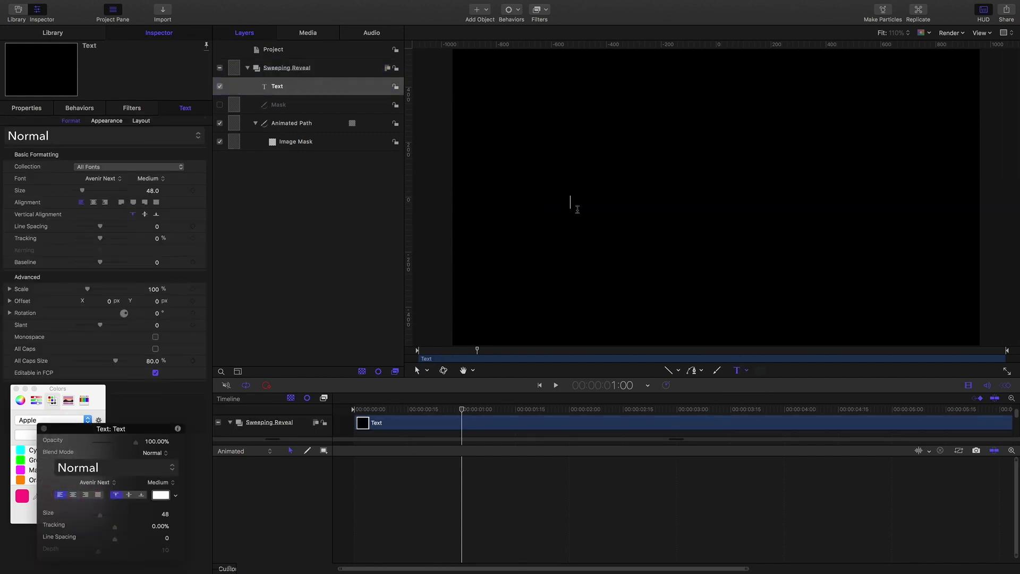
text(SWEEPING TITLES)
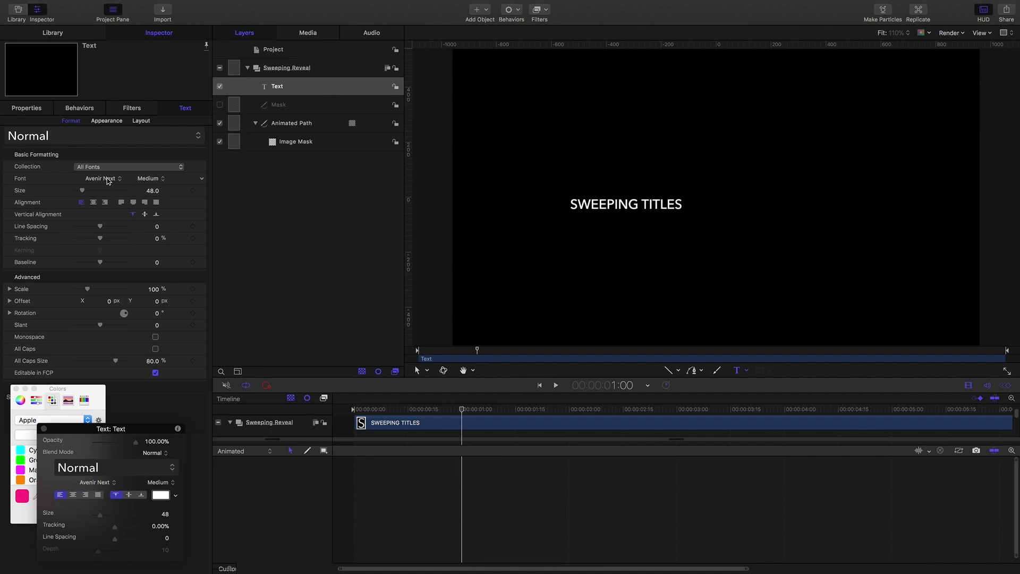
Set the title's size to 90 and centre-align it
click(151, 191)
text(90)
key(Return)
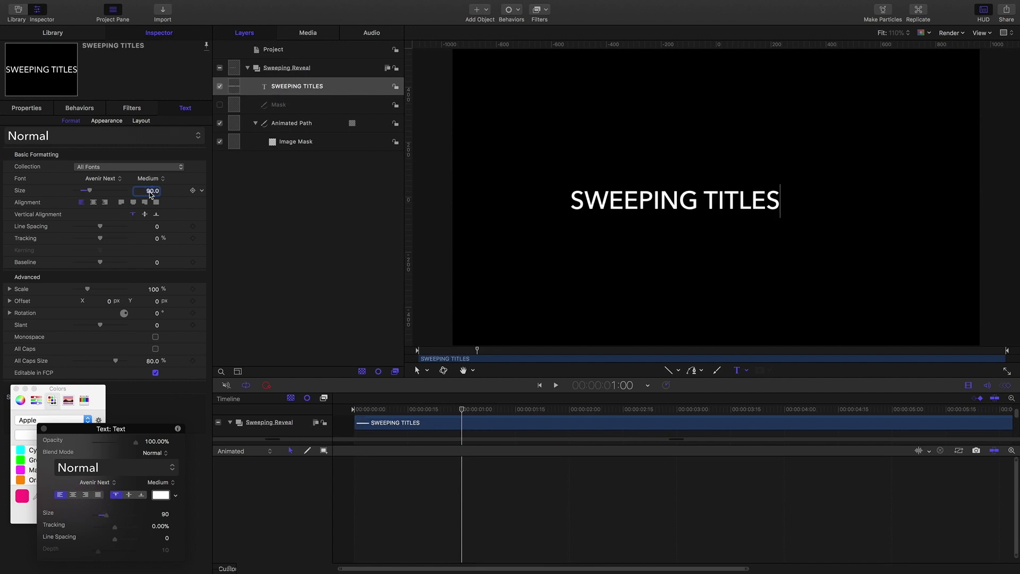
click(93, 203)
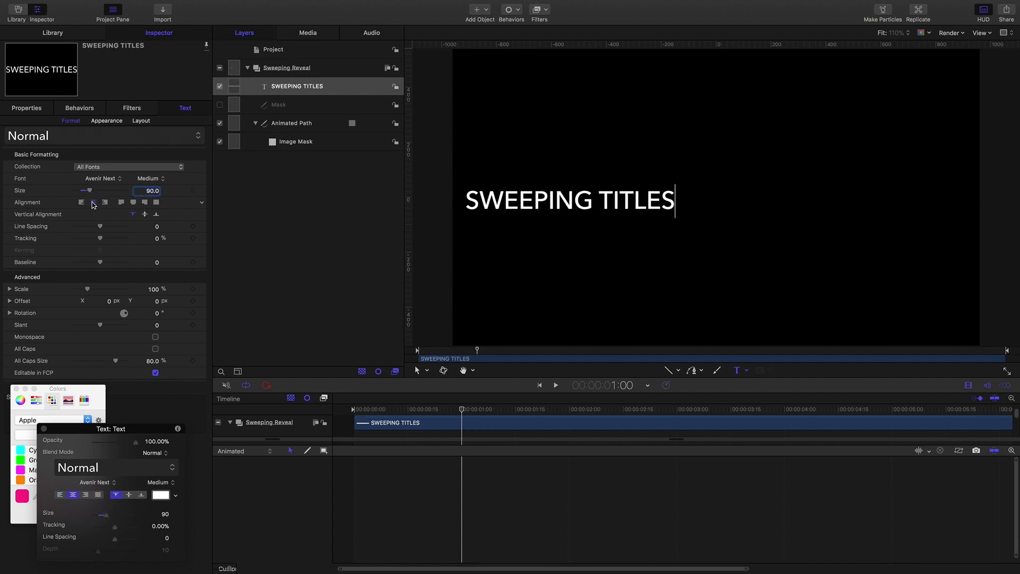
Reset the title's Position to the frame centre (0,0) and preview the reveal over it
click(19, 105)
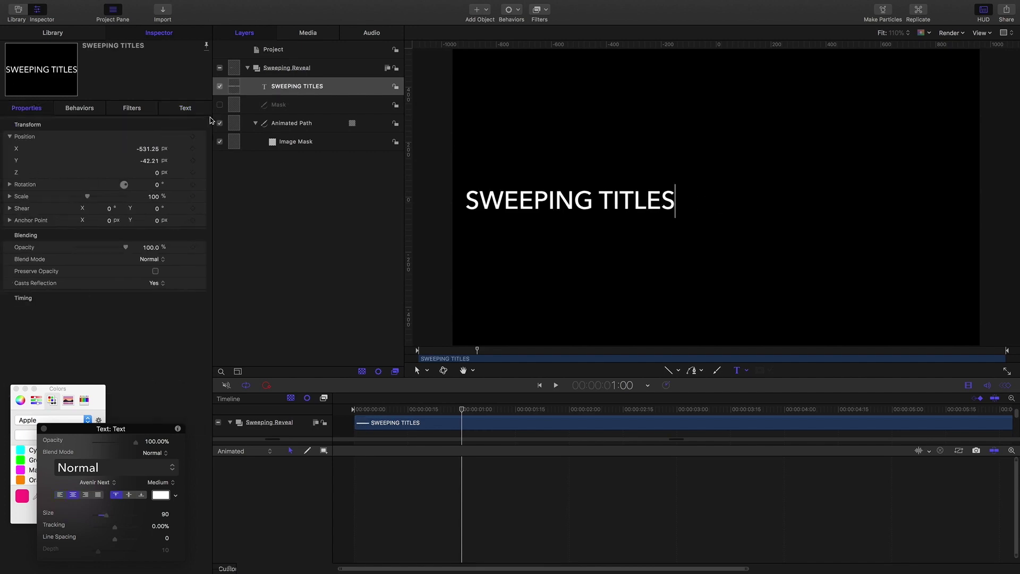
click(202, 137)
click(221, 141)
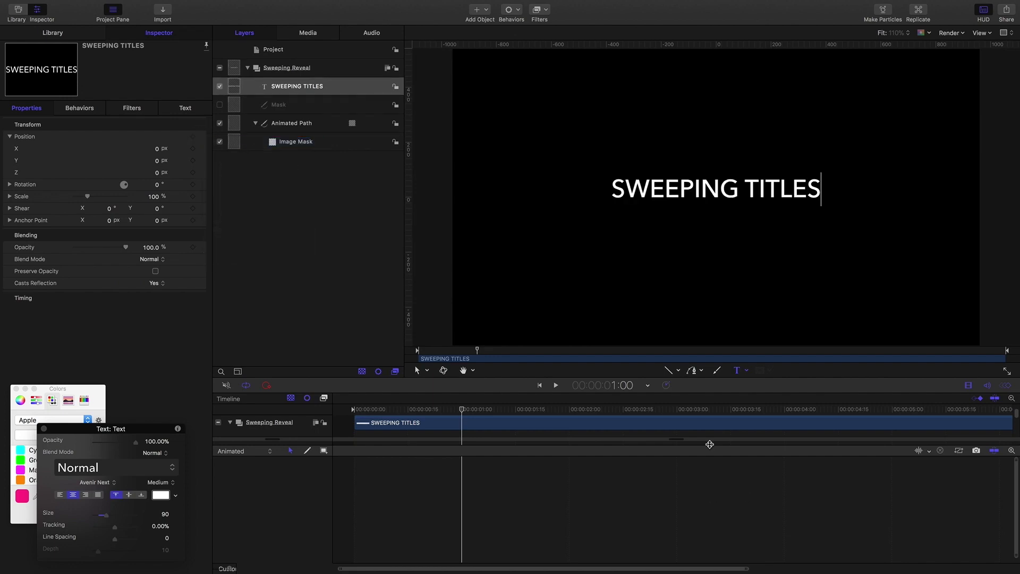
click(462, 410)
drag(461, 410, 538, 410)
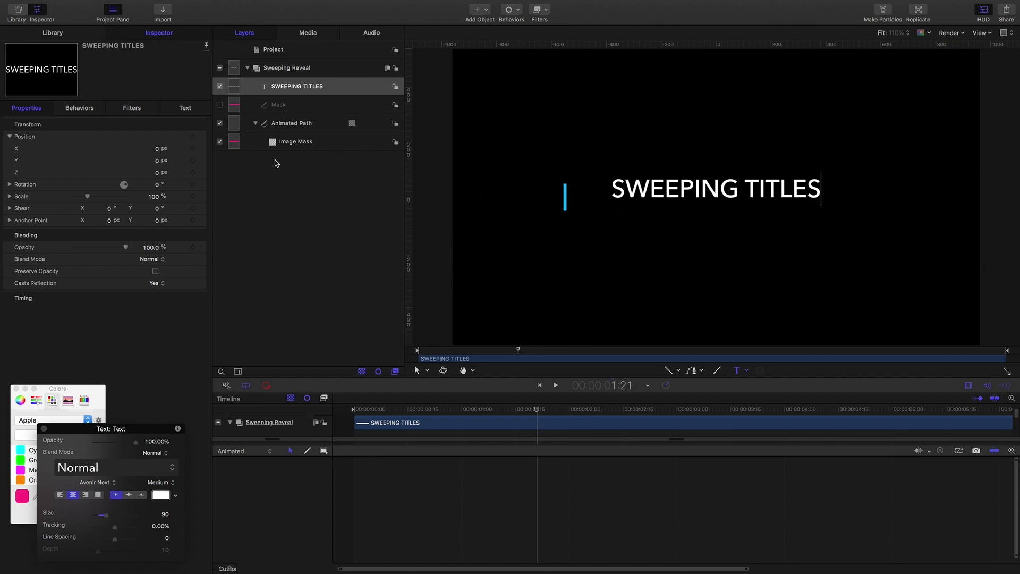
Lower the title's Position Y to -33.42 to line up with the cyan bar, then deselect
click(158, 163)
drag(158, 163, 143, 163)
click(331, 206)
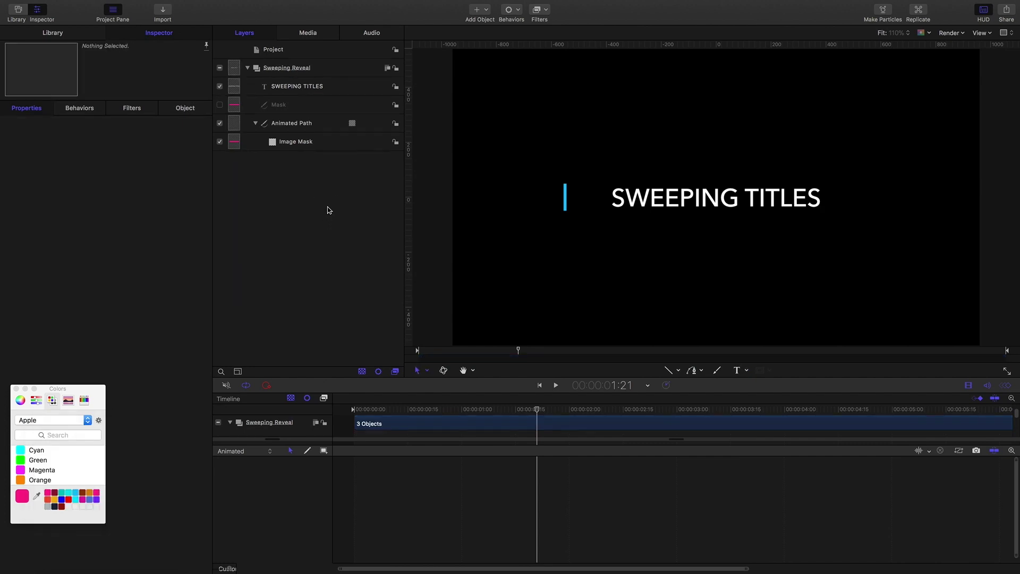
drag(537, 412, 501, 413)
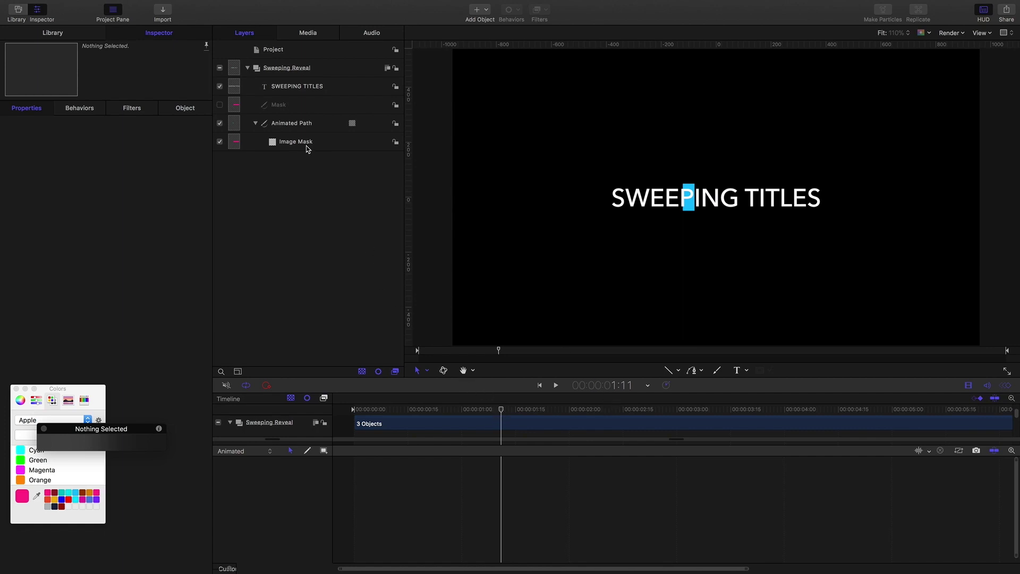
Add a Position X keyframe for SWEEPING TITLES at 2:00
click(296, 87)
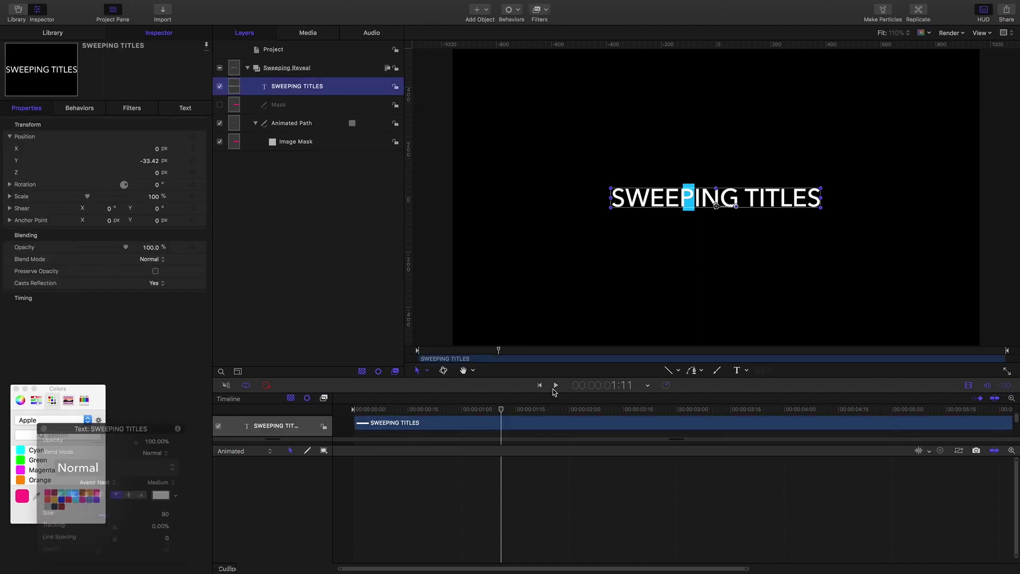
click(621, 385)
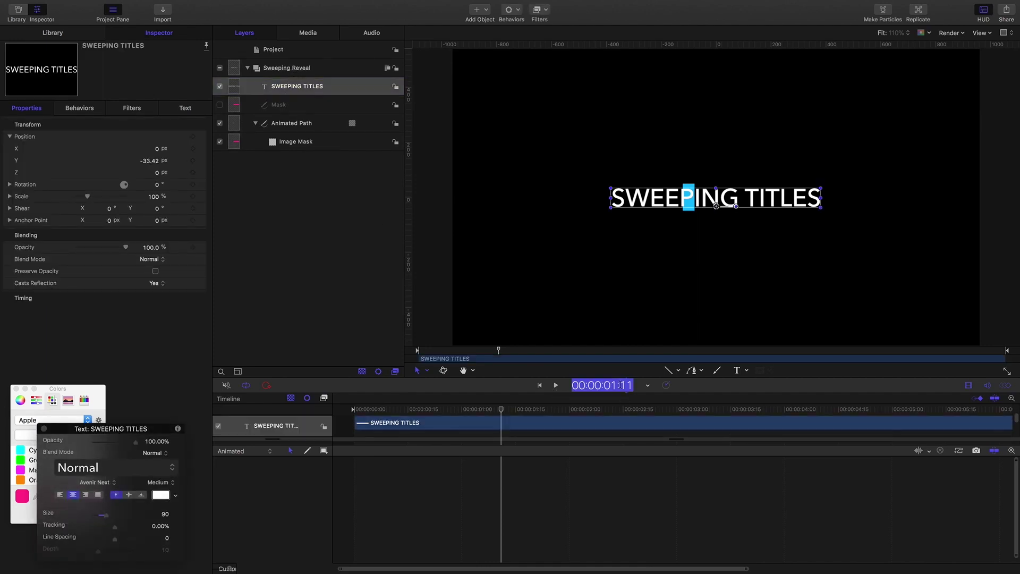
text(200)
key(Return)
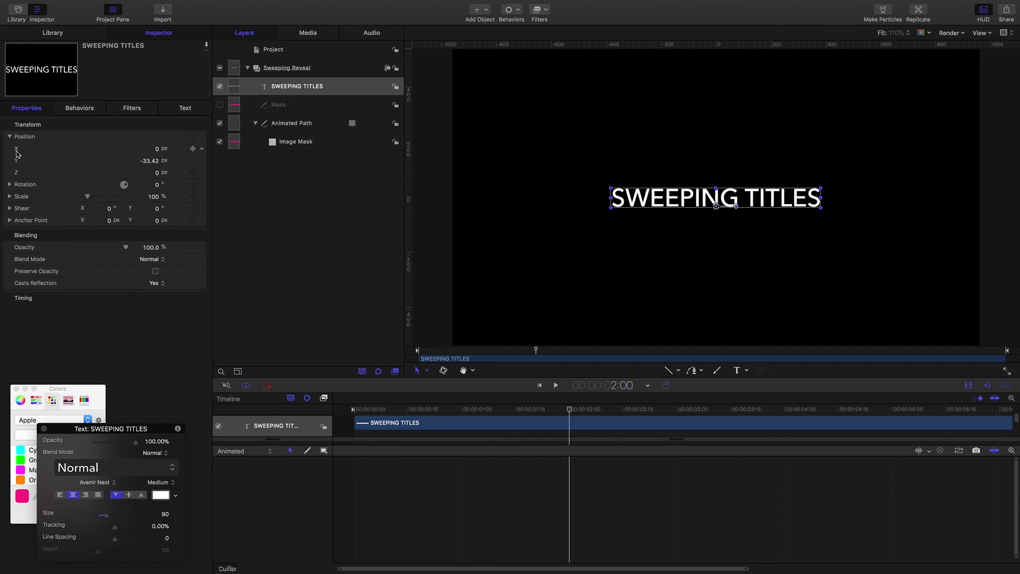
click(192, 149)
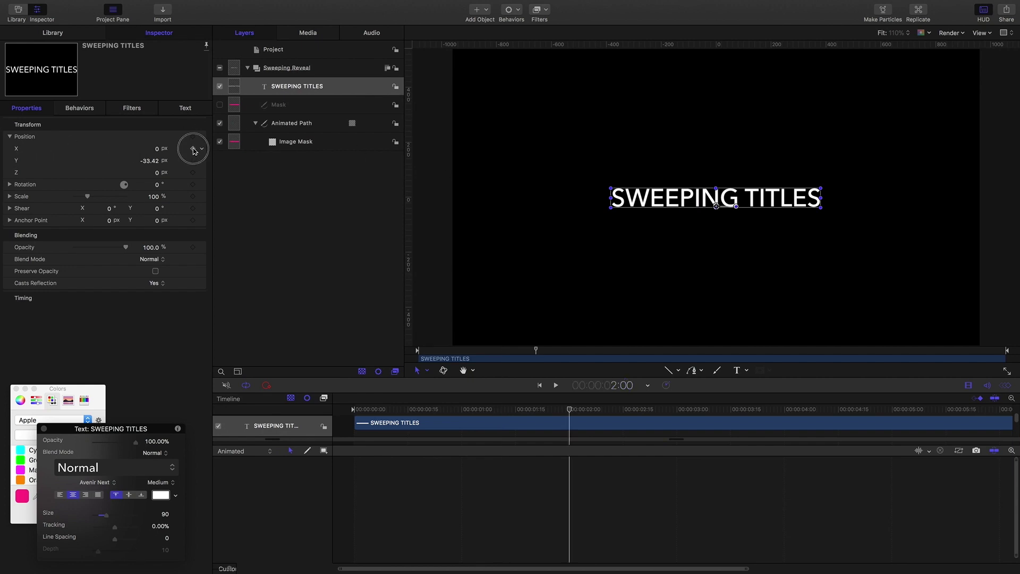
At 1:00, set the title's Position X to -601.11, pushing it off to the left
click(623, 386)
text(1.0)
key(Return)
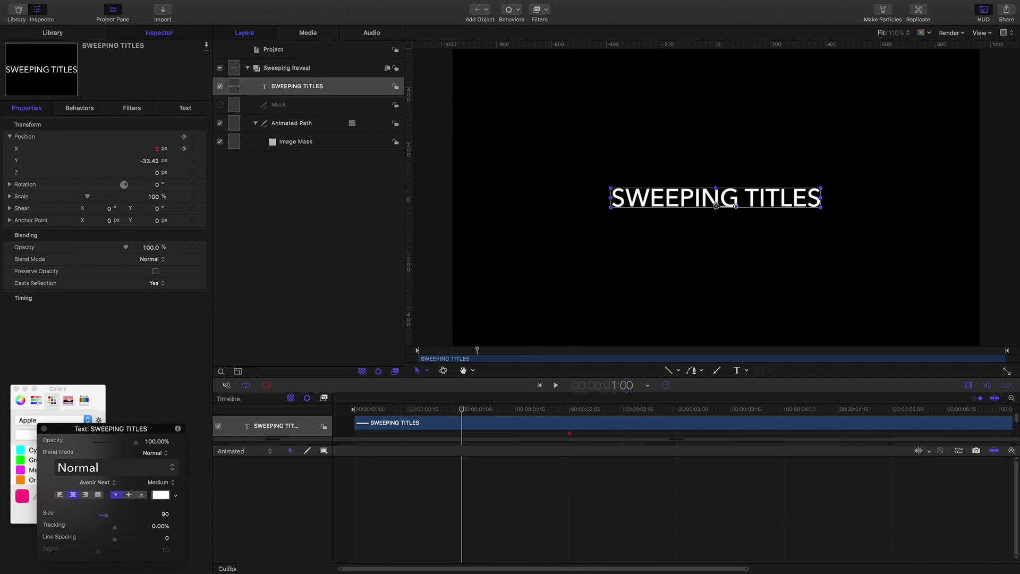
click(157, 150)
mouse_move(158, 151)
mouse_down()
mouse_move(112, 152)
mouse_move(144, 150)
mouse_up()
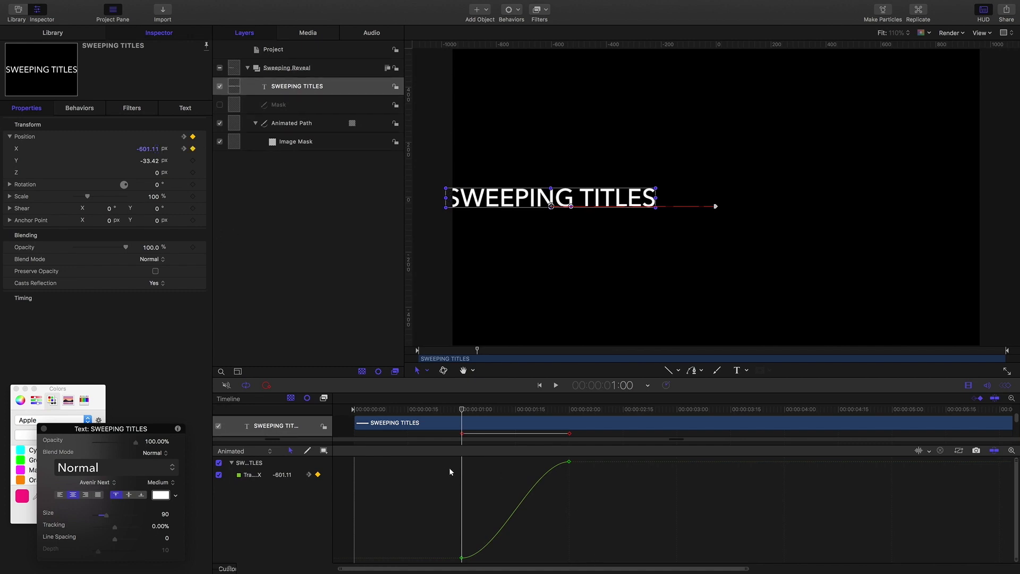
Break tangents on both X keyframes and reshape handles so the curve rises steeply, then eases into 0
drag(435, 457, 579, 562)
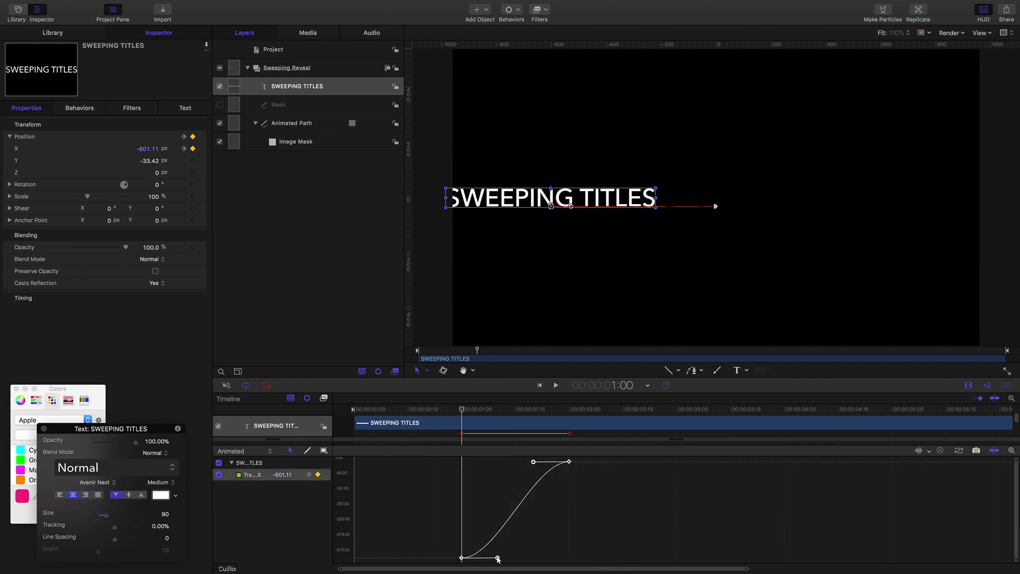
right_click(498, 558)
click(508, 555)
drag(610, 486, 534, 464)
right_click(534, 464)
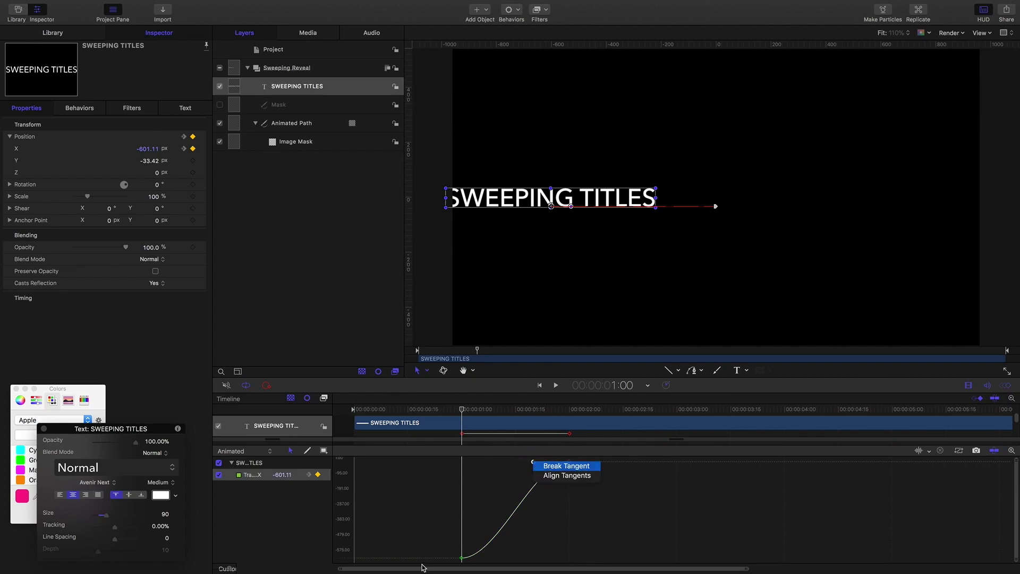
click(564, 462)
drag(433, 526, 459, 474)
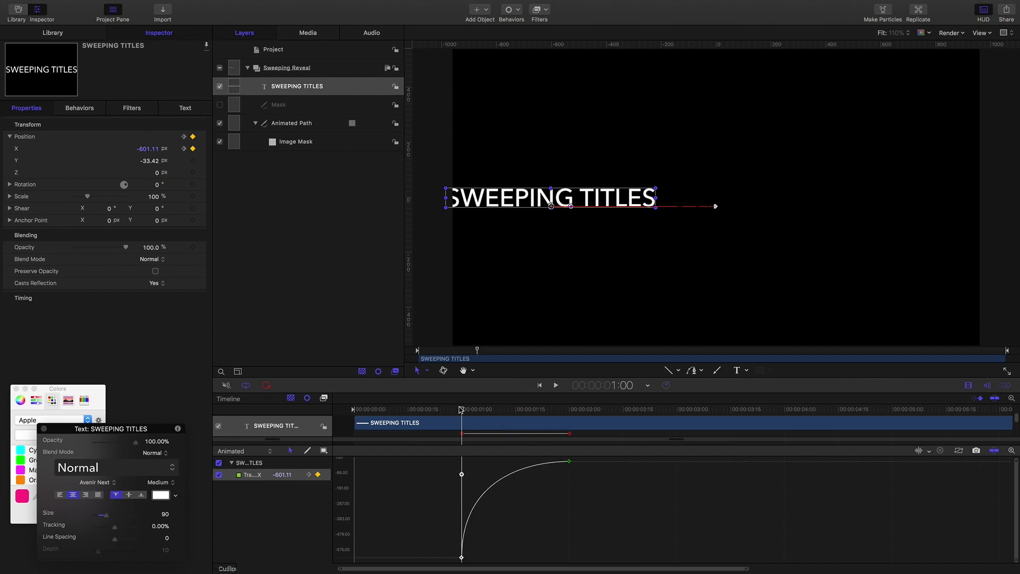
Play and stop the sweep preview, park the playhead at 1:13, and select the Mask layer
key(space)
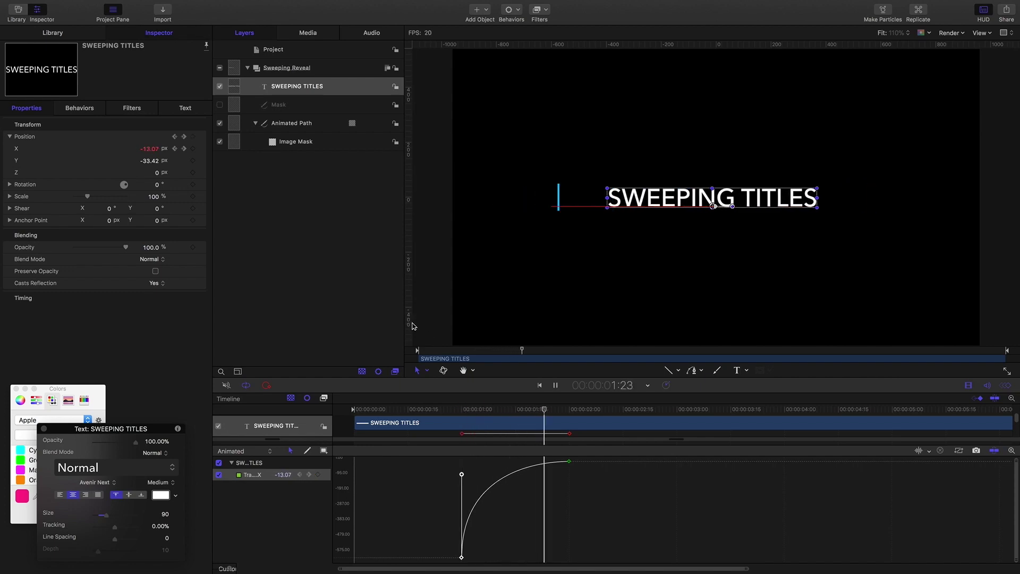
key(space)
drag(573, 412, 510, 413)
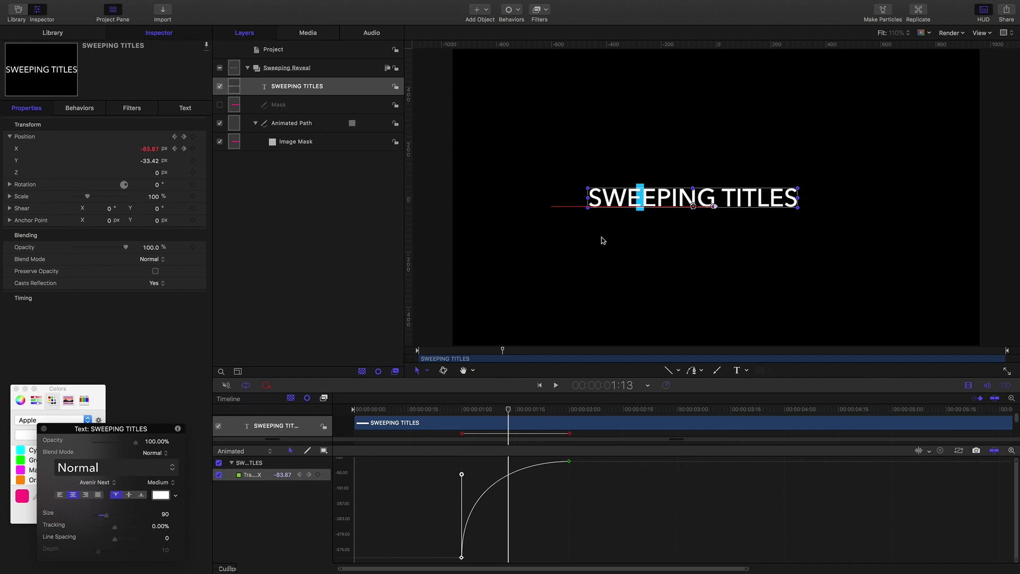
click(276, 106)
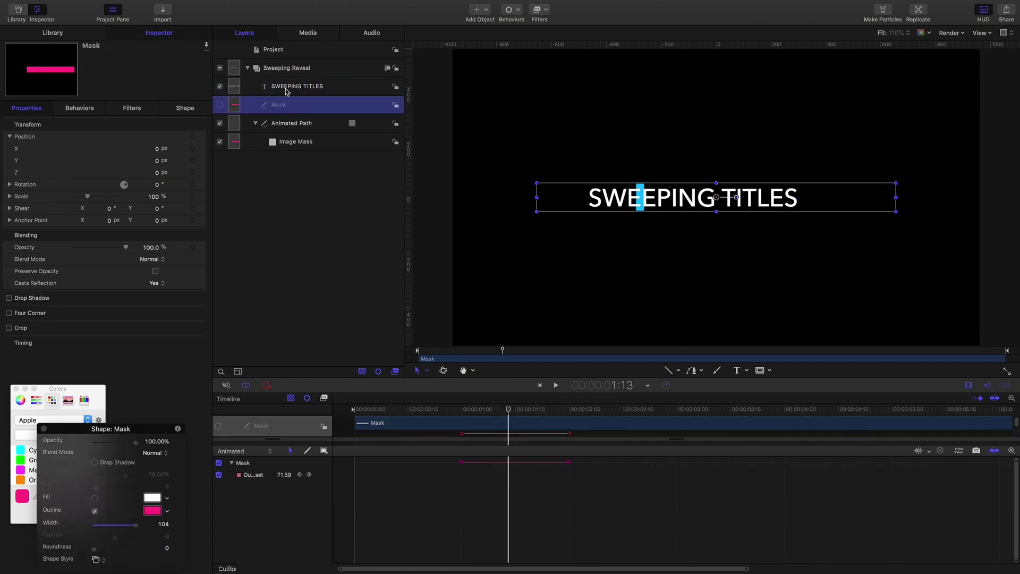
Add an Image Mask to SWEEPING TITLES using the Mask layer as source, then replay from the start
click(285, 89)
right_click(286, 90)
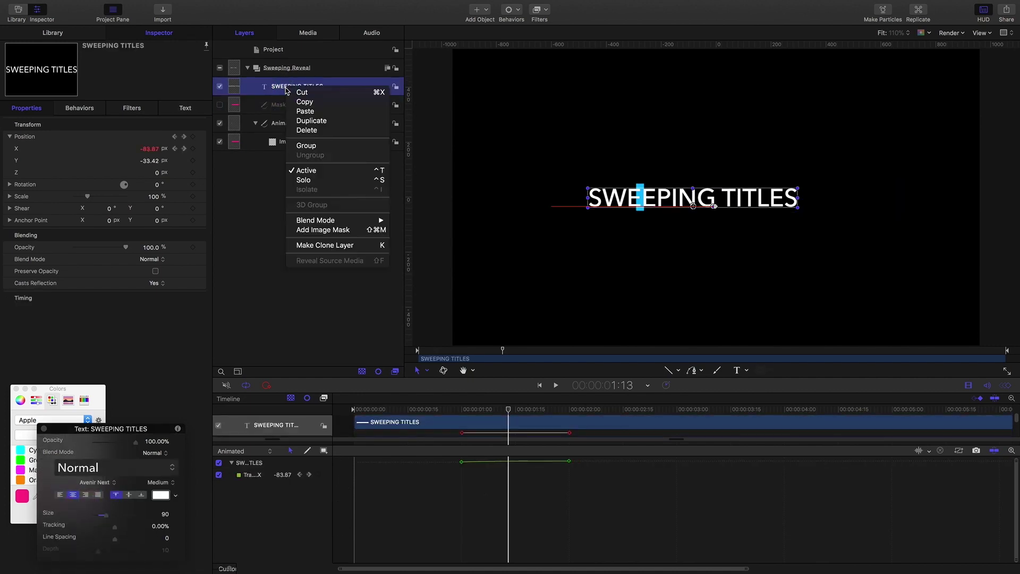
click(331, 230)
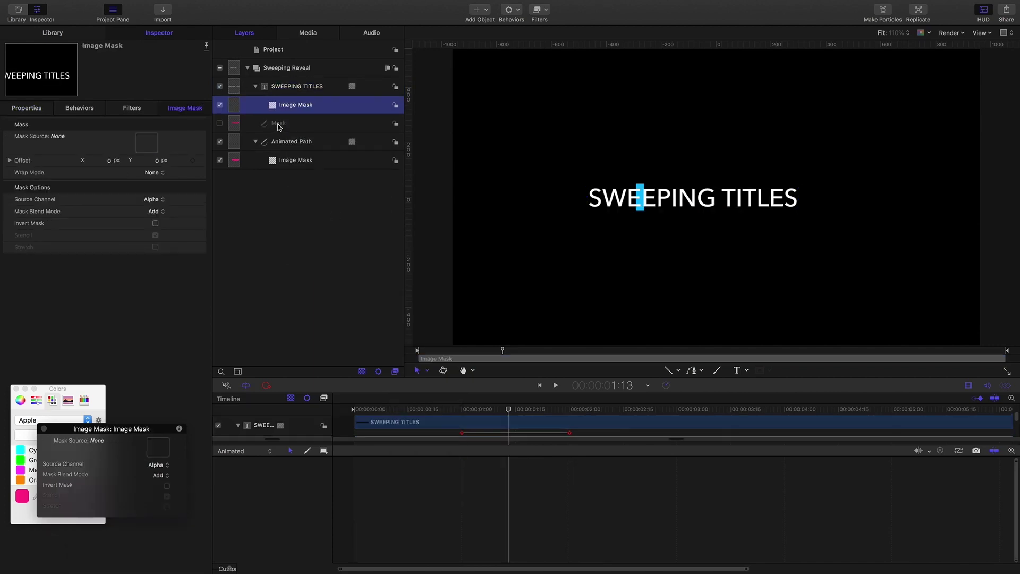
drag(278, 126, 146, 144)
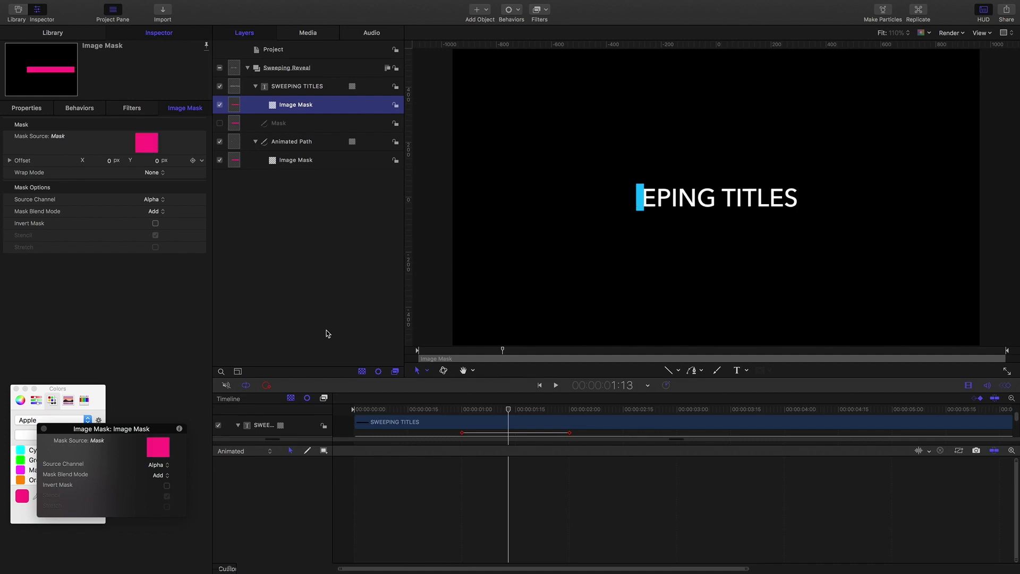
drag(510, 409, 324, 402)
key(space)
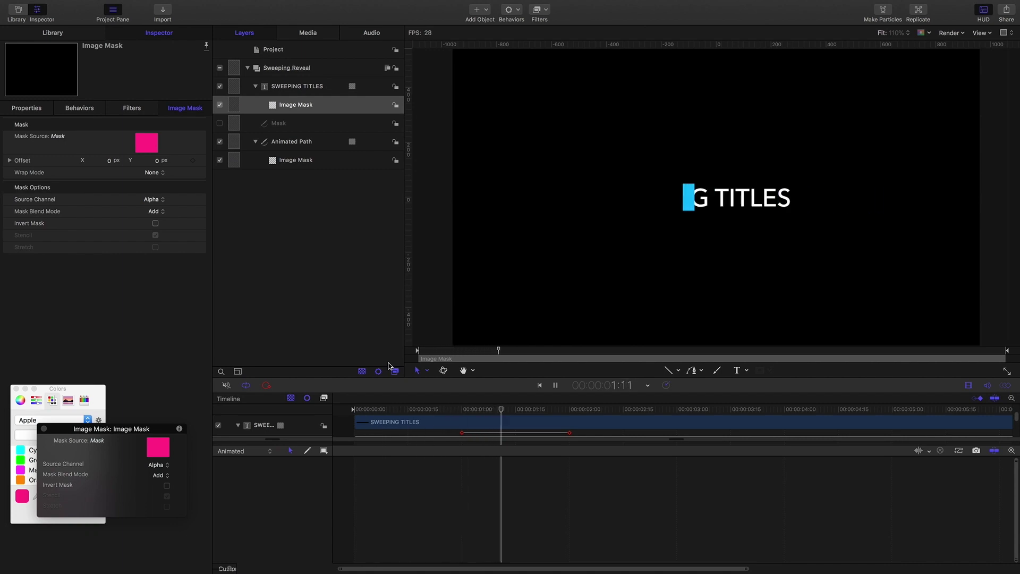
key(space)
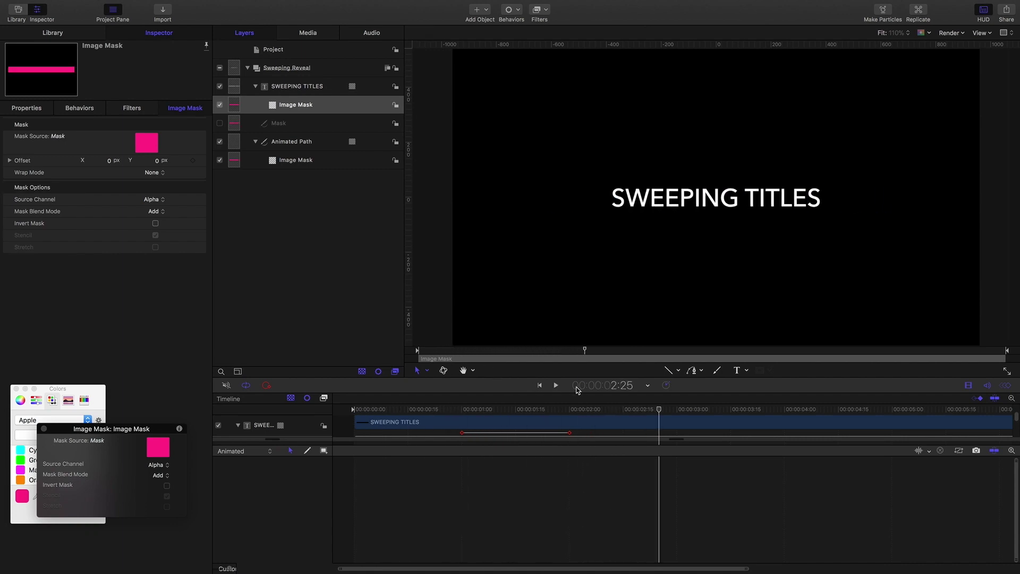
drag(660, 412, 570, 402)
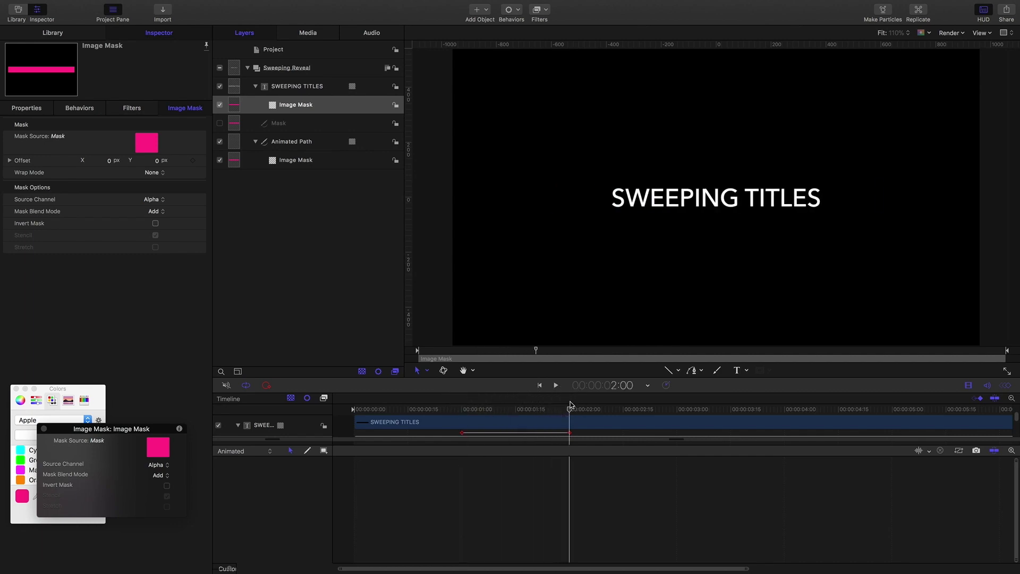
Reset the title's Position X, clearing old keyframes, and keyframe X at 0 at 2:00
click(287, 87)
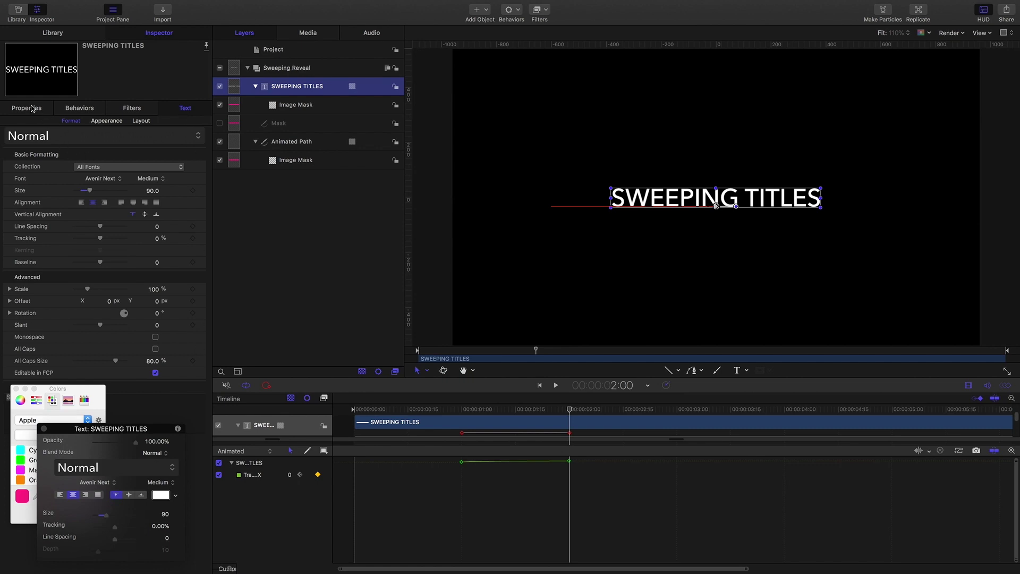
click(27, 108)
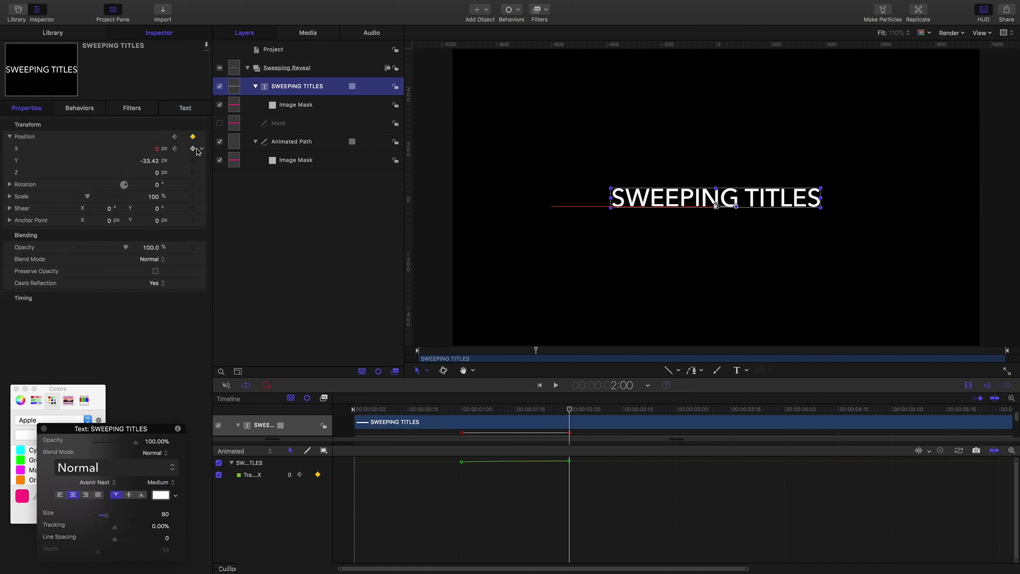
click(203, 152)
click(213, 152)
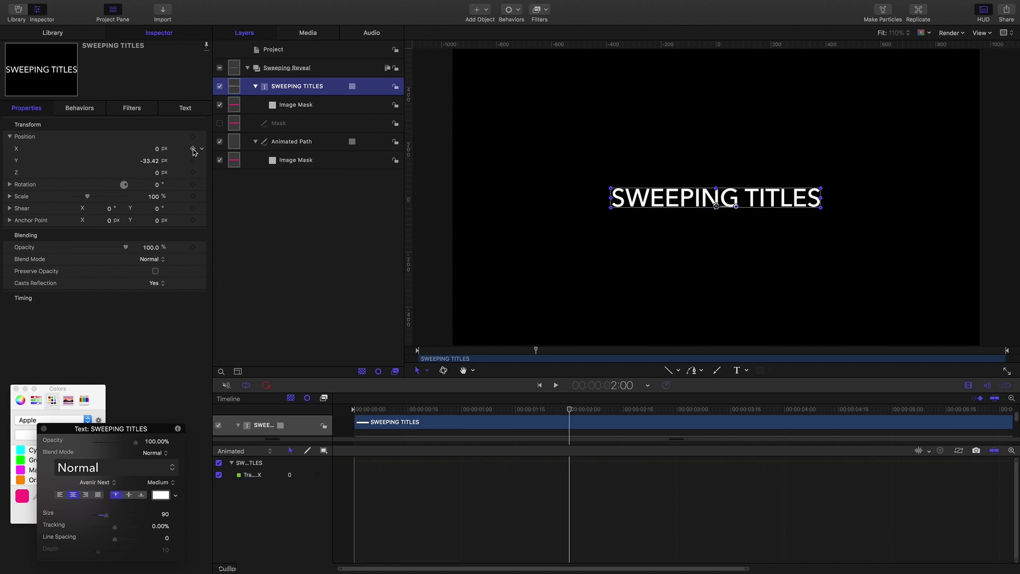
click(193, 151)
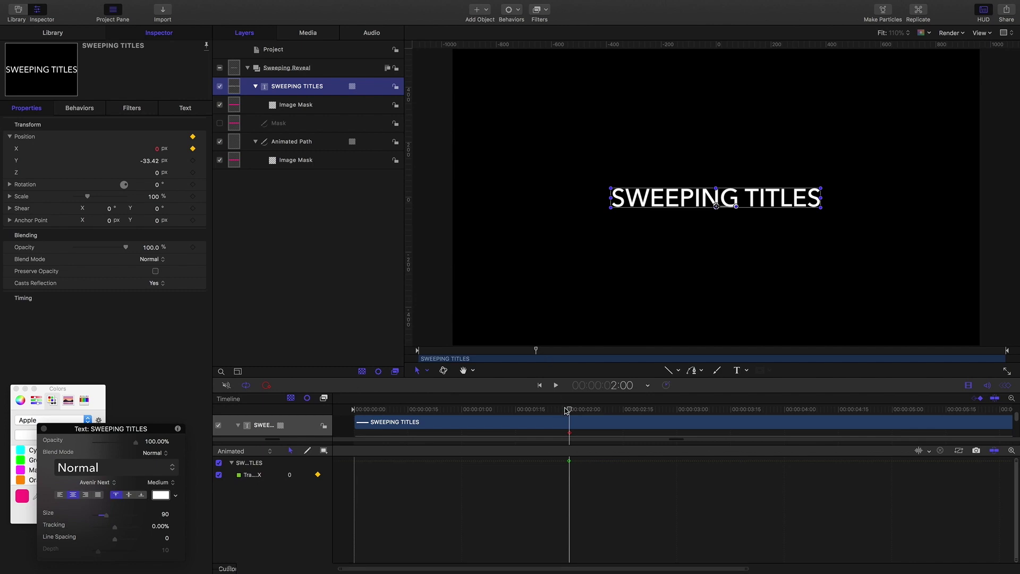
At 1:00, set Position X to 406 px so the title enters from the right
drag(565, 410, 461, 407)
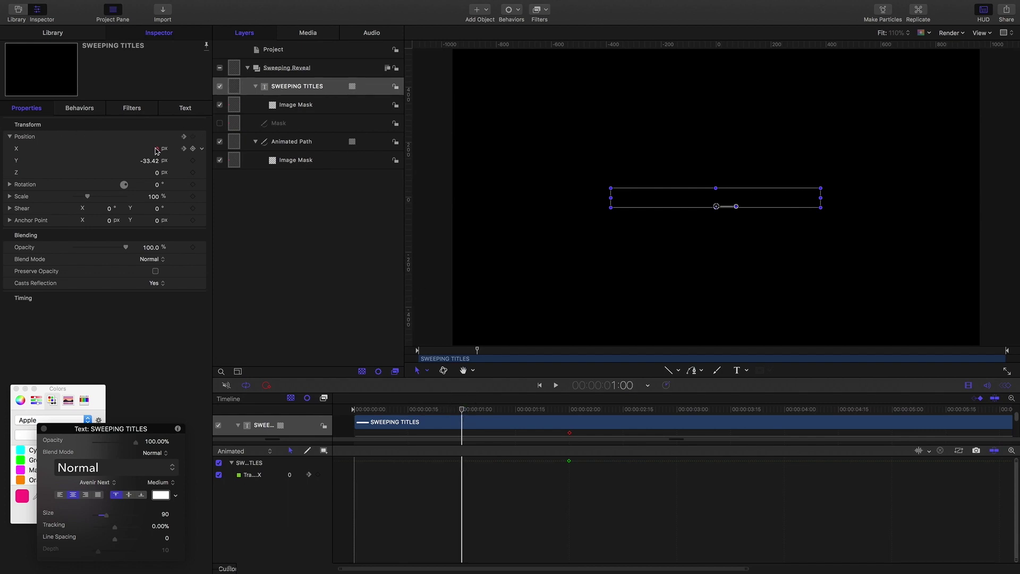
mouse_move(156, 150)
mouse_down()
mouse_move(218, 151)
mouse_move(153, 151)
mouse_up()
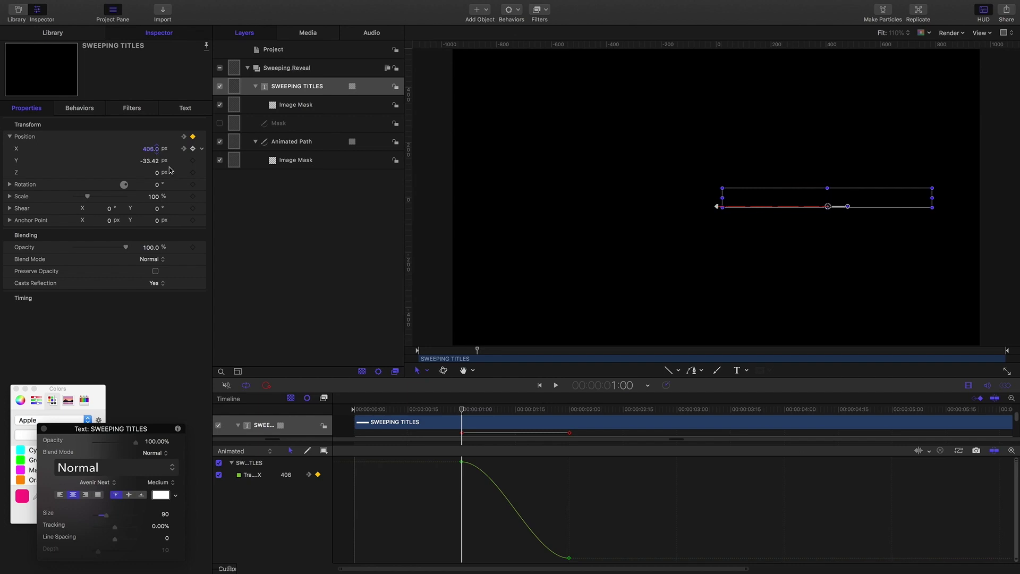
mouse_move(461, 410)
mouse_down()
mouse_move(578, 425)
mouse_move(447, 421)
mouse_move(462, 414)
mouse_up()
Break tangents on both Position X keyframes and pull the first keyframe's handle down for a steep initial drop
drag(451, 457, 615, 568)
right_click(497, 464)
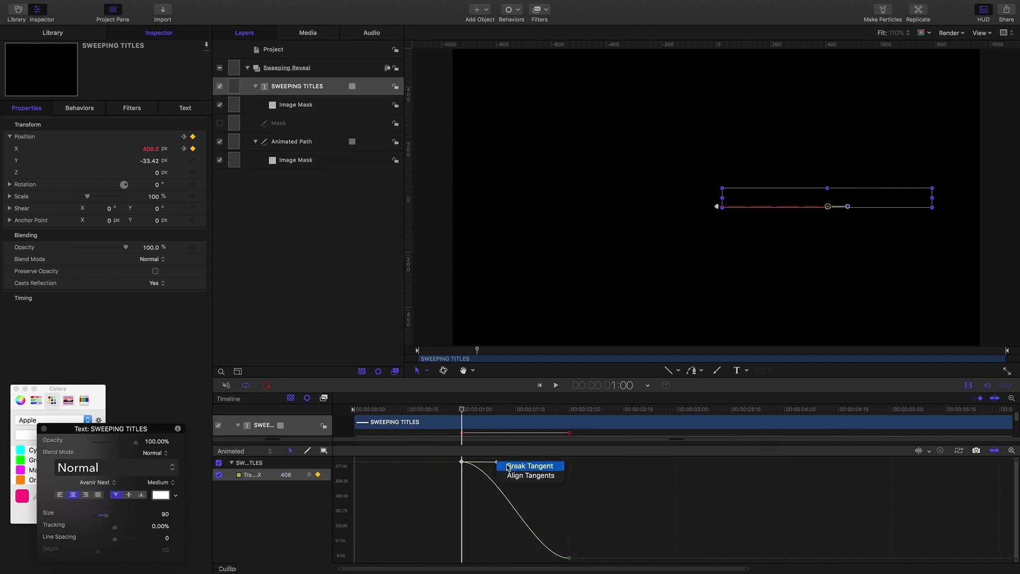
click(583, 548)
right_click(534, 559)
click(558, 555)
click(461, 461)
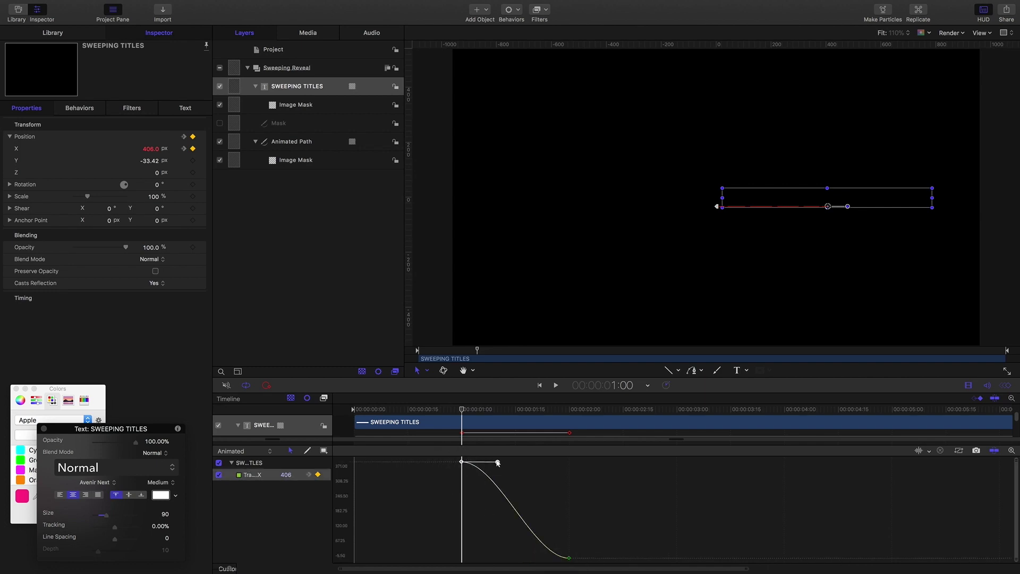
drag(498, 463, 459, 546)
Deselect everything, play the faster sweep, then stop and scrub back to the slide's start
click(331, 280)
key(space)
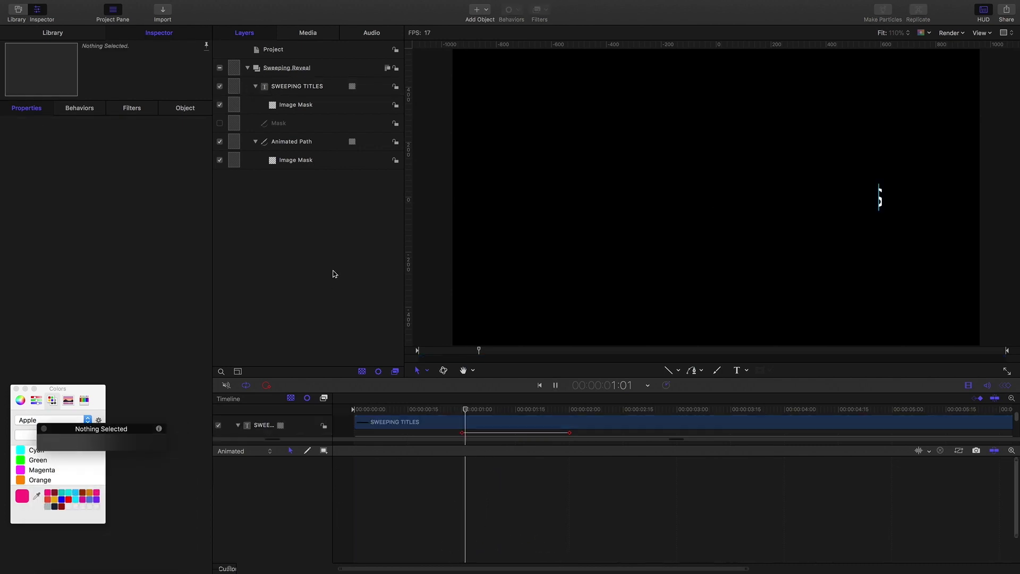
click(580, 410)
drag(580, 410, 461, 409)
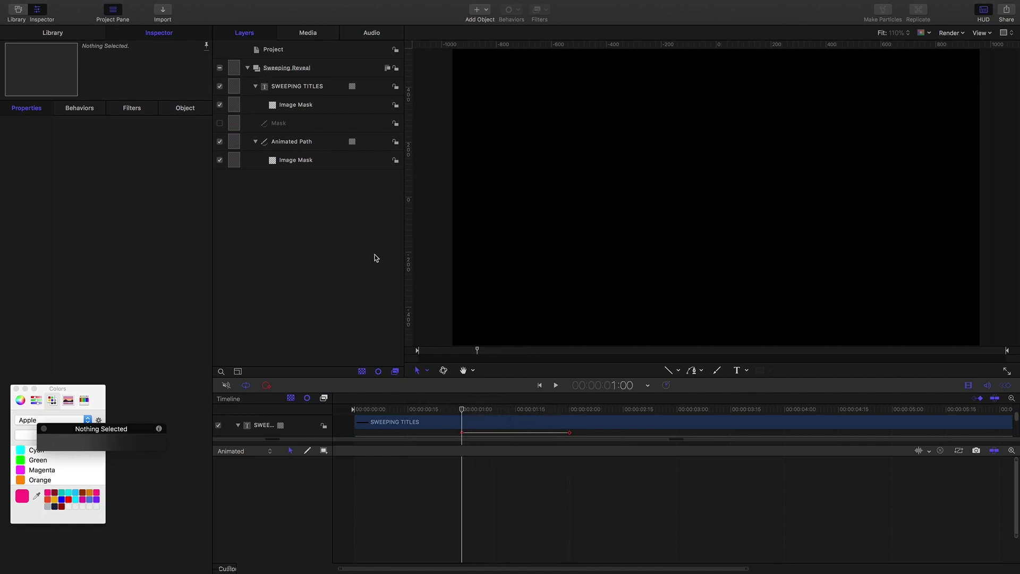
Lower the title's starting Position X from 406 to about 331 px, then scrub and replay the sweep
click(290, 87)
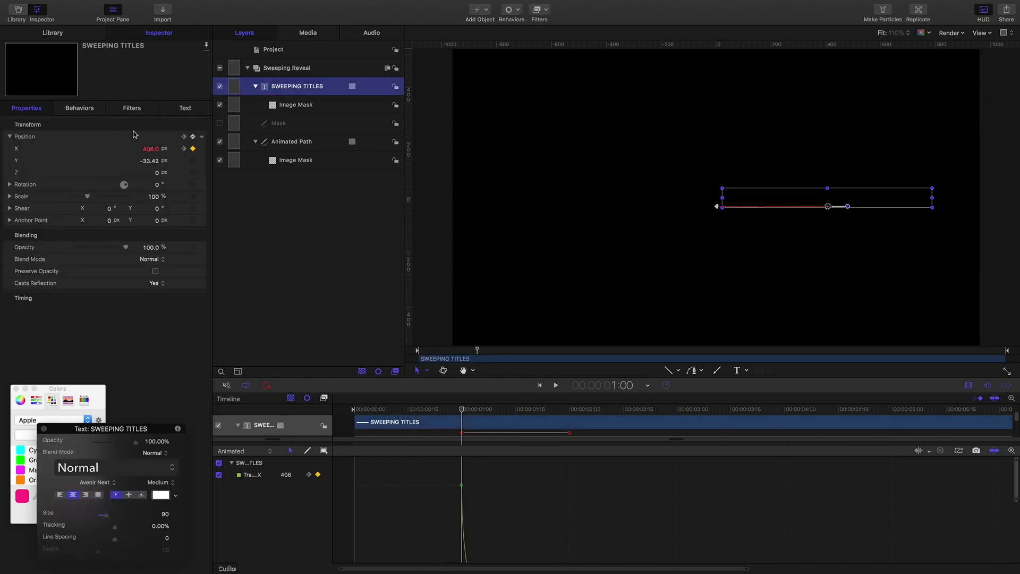
mouse_move(153, 152)
mouse_down()
mouse_move(128, 152)
mouse_move(148, 149)
mouse_up()
mouse_move(461, 409)
mouse_down()
mouse_move(519, 410)
mouse_move(466, 416)
mouse_up()
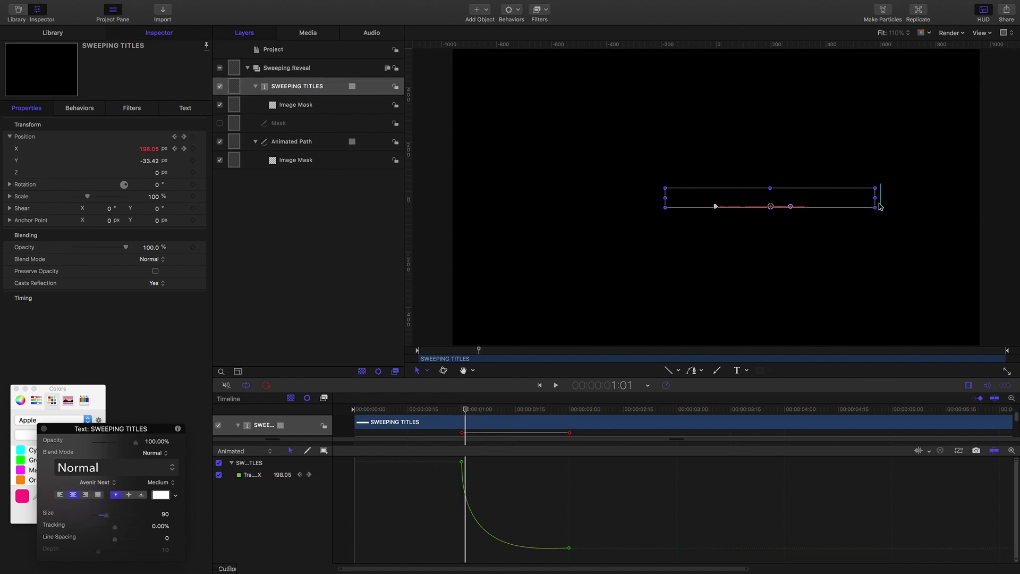
key(space)
click(295, 269)
key(space)
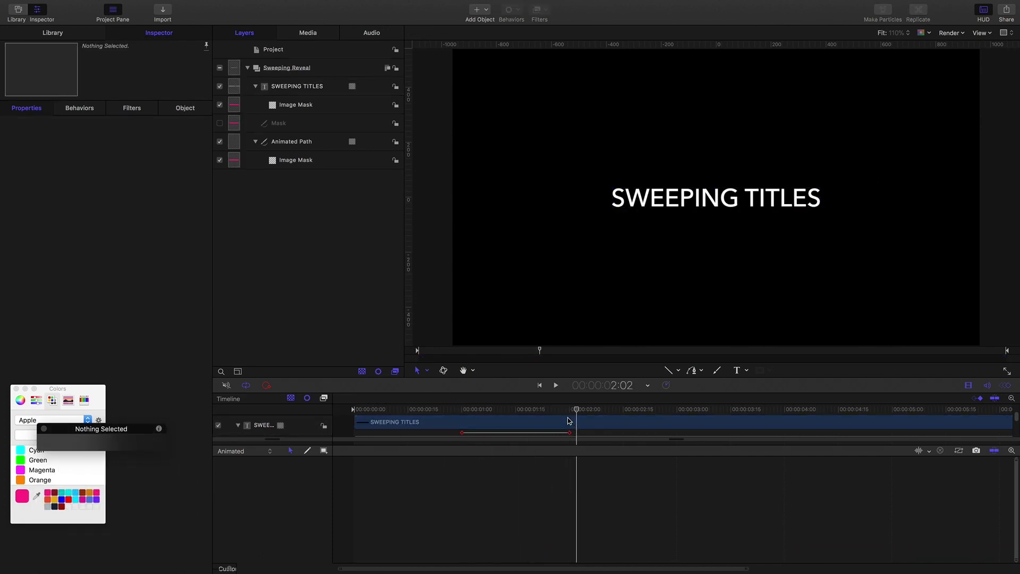
key(Home)
key(space)
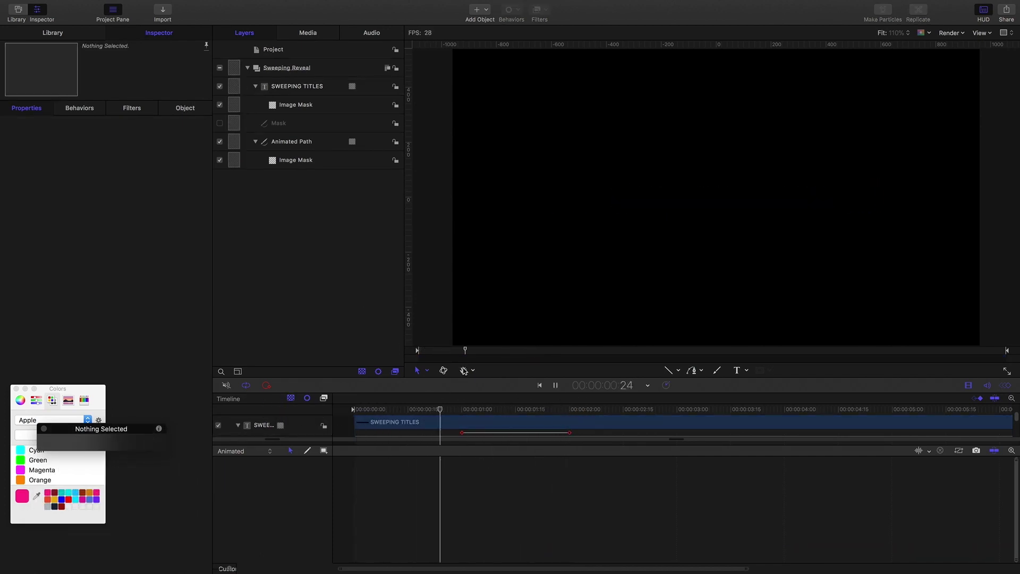
key(space)
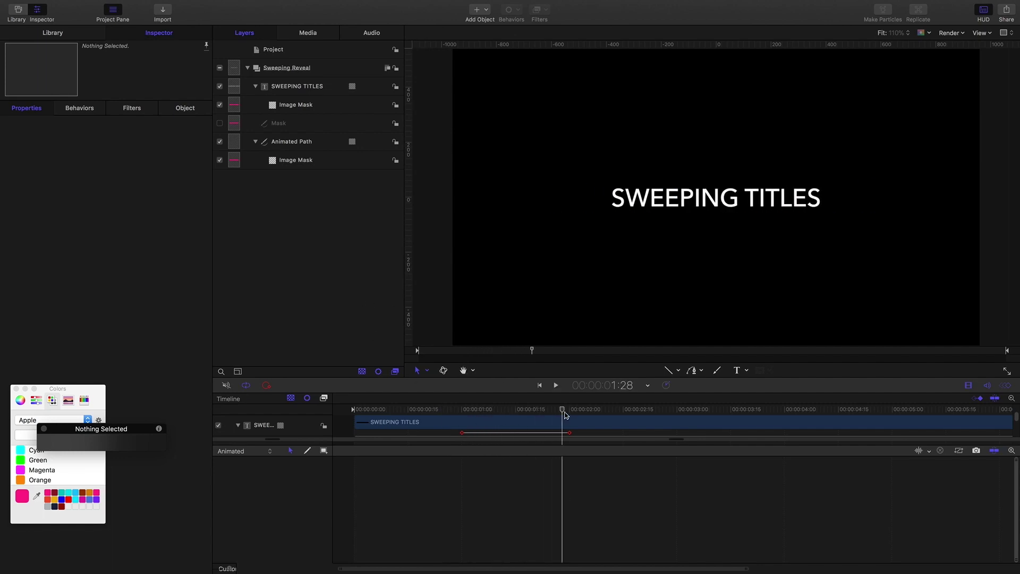
mouse_move(565, 414)
mouse_down()
mouse_move(472, 412)
mouse_move(553, 415)
mouse_up()
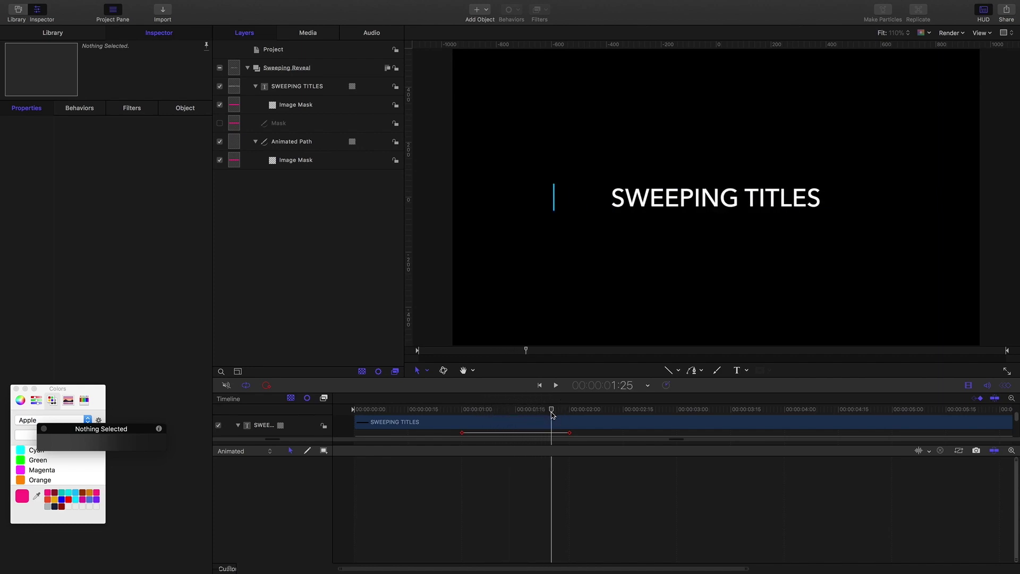